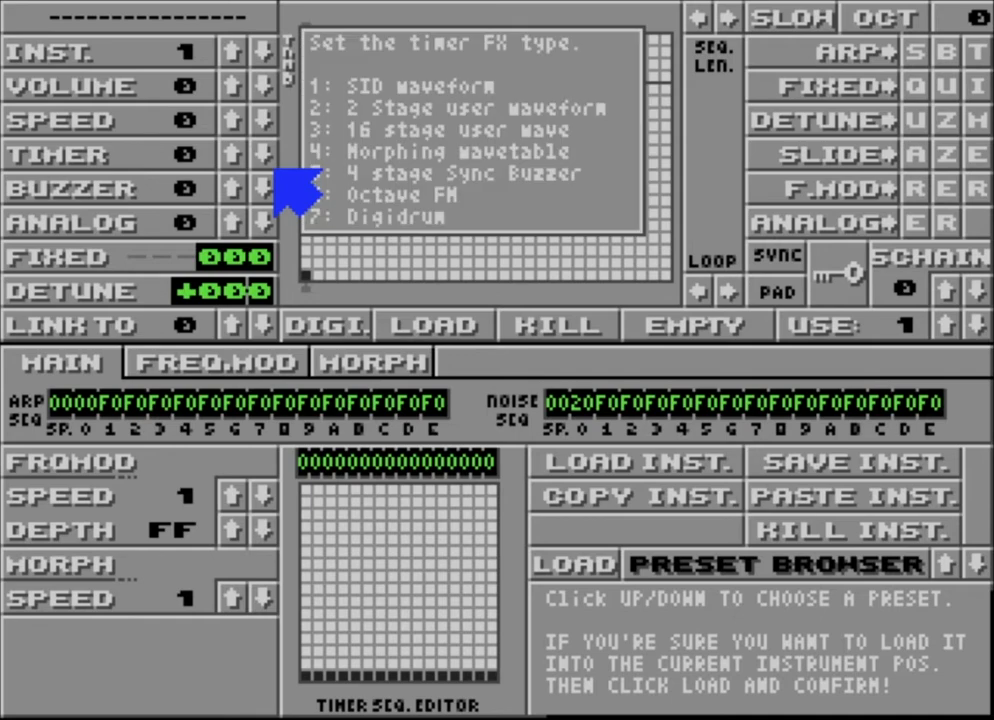
Step: Set instrument 1's timer effect to 1 (SID waveform) and raise the octave to 1, checking the pattern screen
{"action": "mouse_move", "coordinate": [234, 158]}
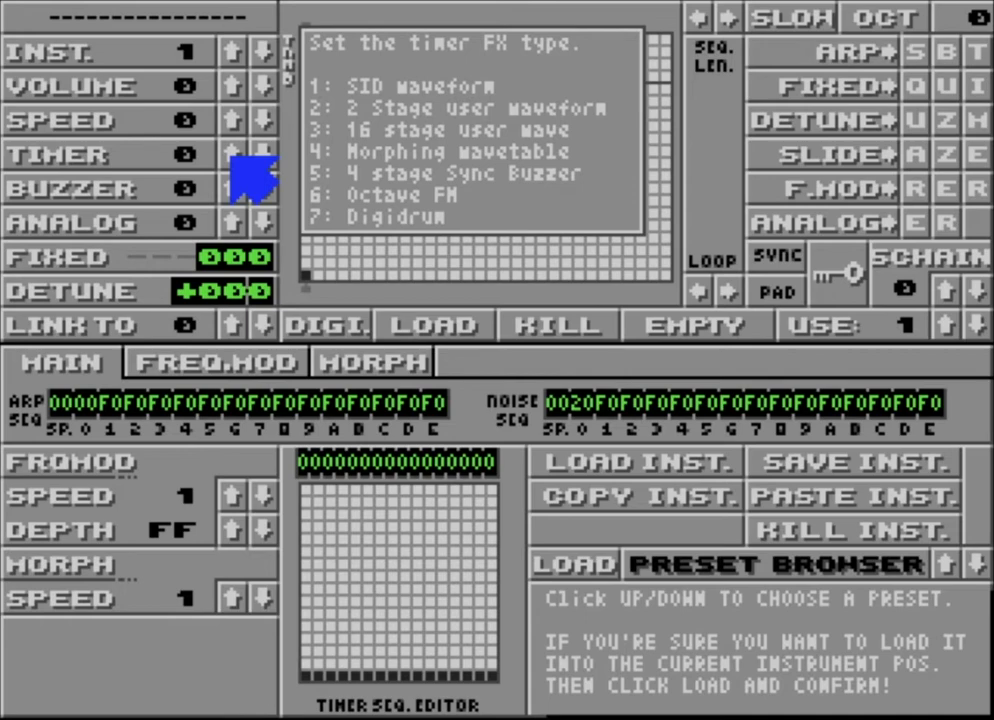
{"action": "left_click", "coordinate": [233, 156]}
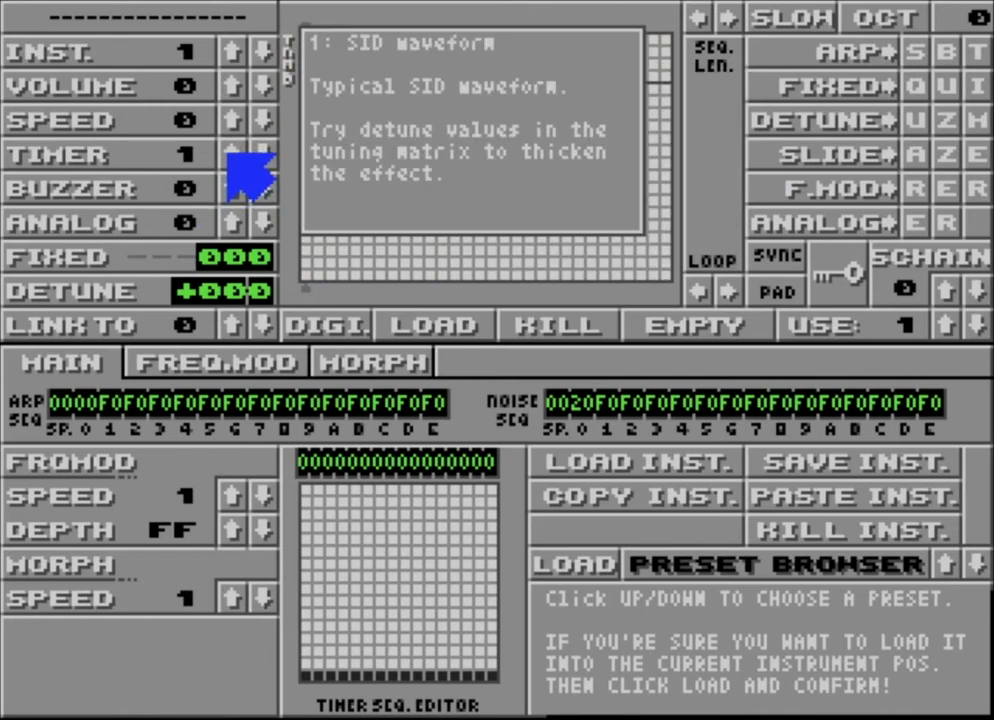
{"action": "left_click", "coordinate": [880, 18]}
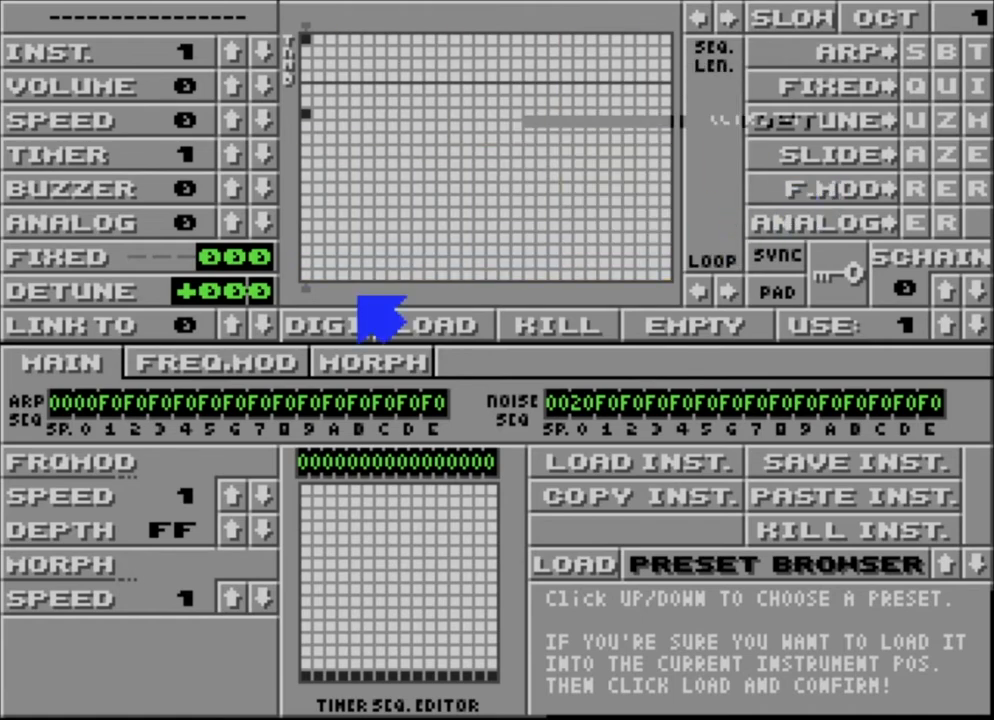
{"action": "right_click", "coordinate": [380, 263]}
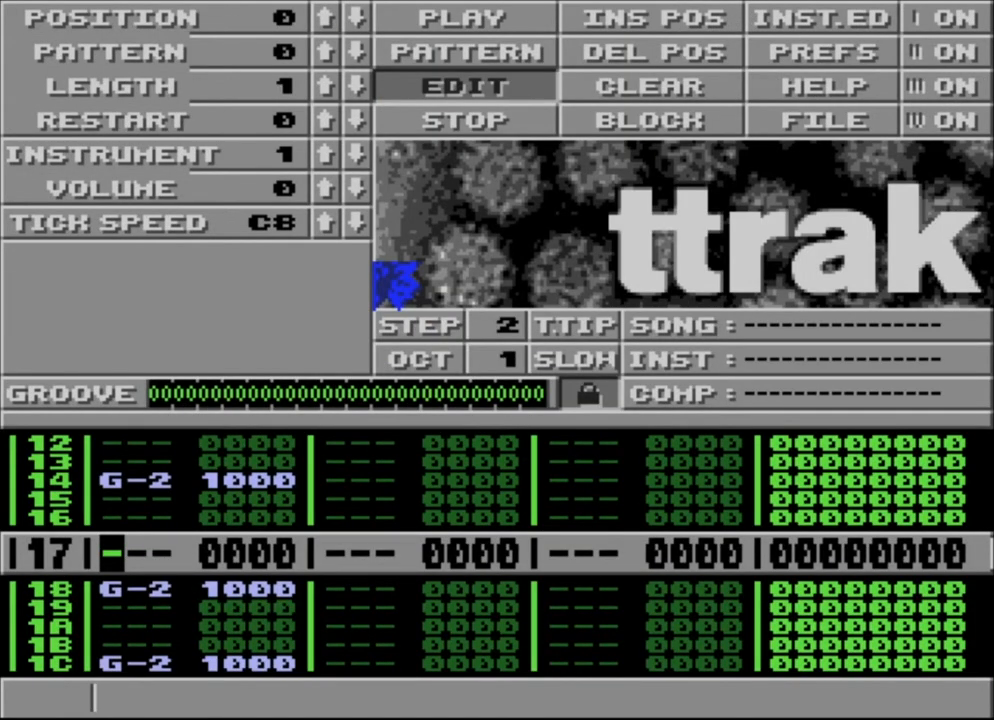
{"action": "right_click", "coordinate": [380, 263]}
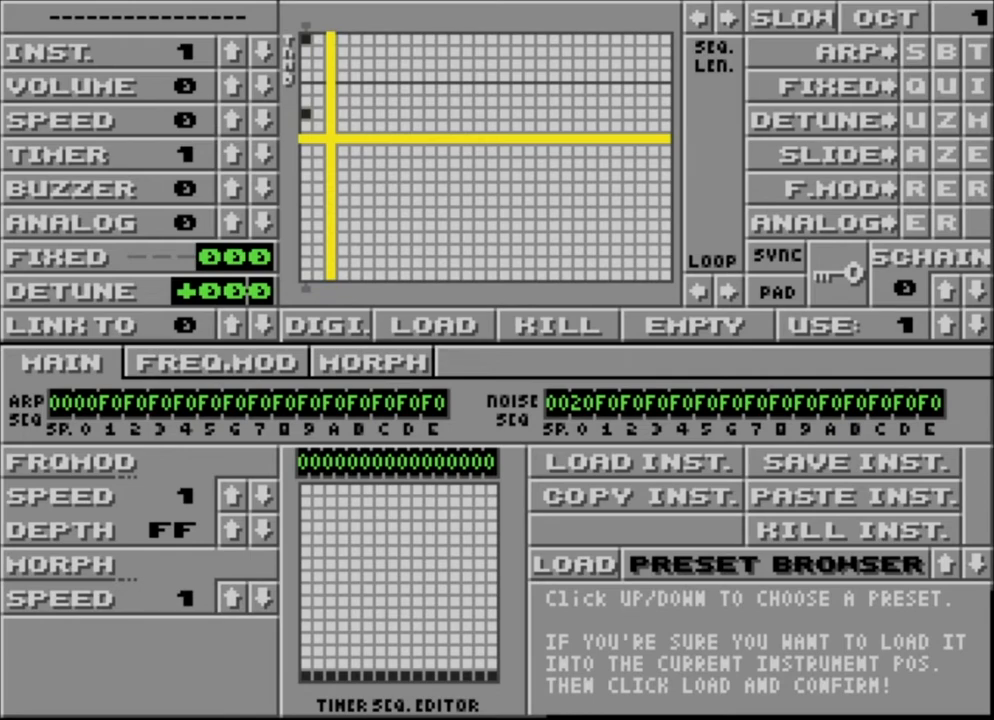
Step: Switch the timer effect to 2 and draw a two-stage user waveform with the values F and E
{"action": "left_click", "coordinate": [236, 156]}
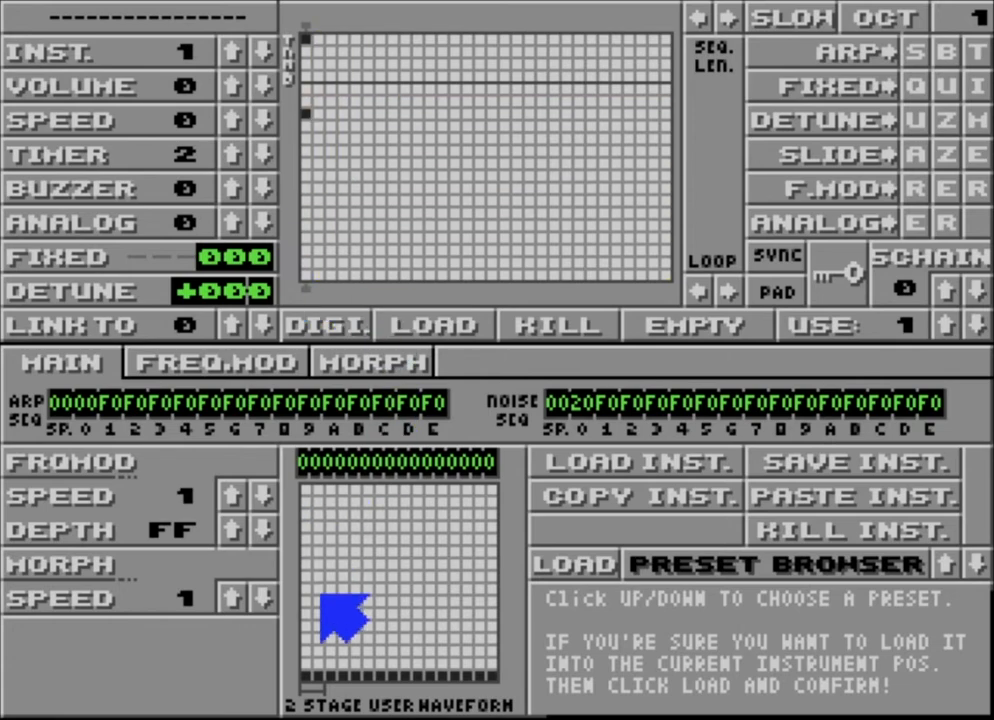
{"action": "left_click", "coordinate": [306, 490]}
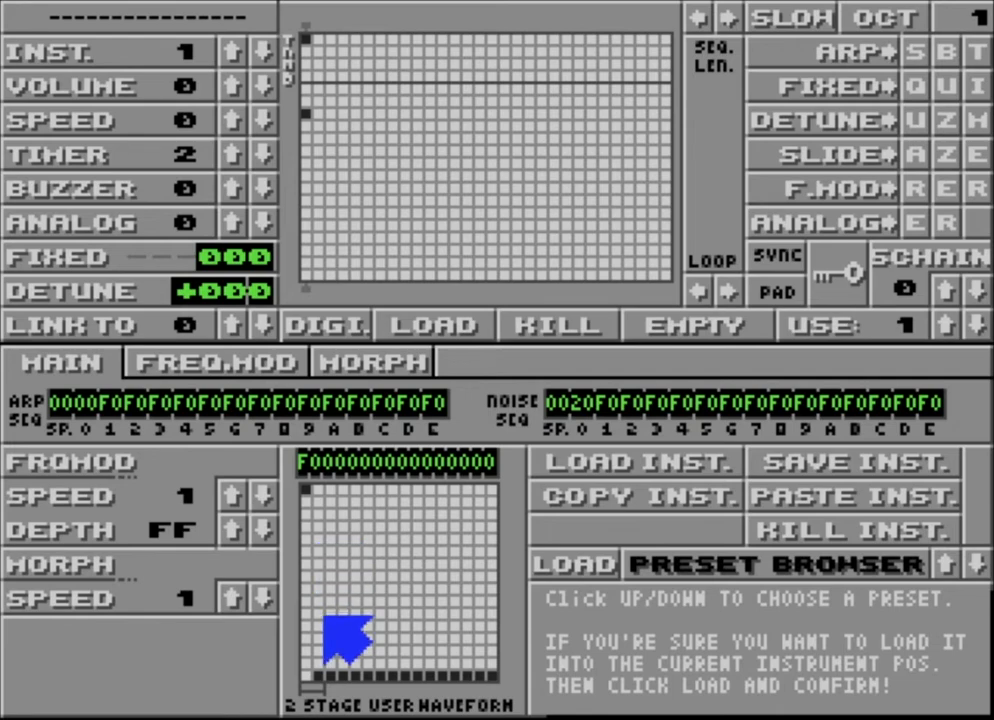
{"action": "mouse_move", "coordinate": [323, 626]}
{"action": "left_mouse_down"}
{"action": "mouse_move", "coordinate": [328, 540]}
{"action": "mouse_move", "coordinate": [315, 505]}
{"action": "left_mouse_up"}
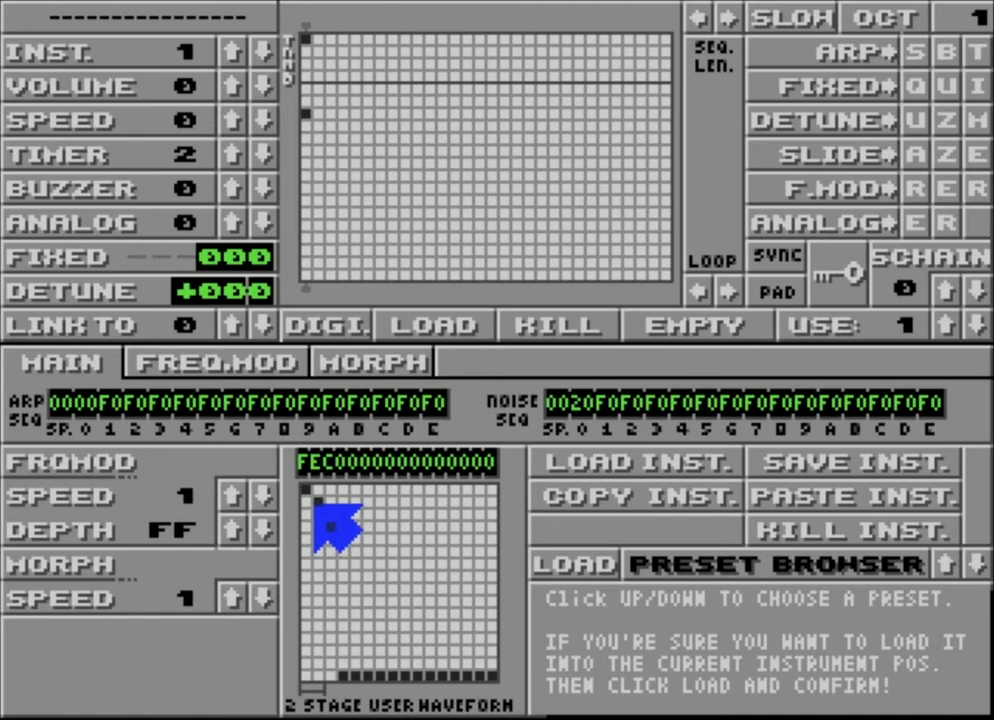
{"action": "mouse_move", "coordinate": [315, 505]}
{"action": "left_mouse_down"}
{"action": "mouse_move", "coordinate": [315, 490]}
{"action": "mouse_move", "coordinate": [316, 660]}
{"action": "left_mouse_up"}
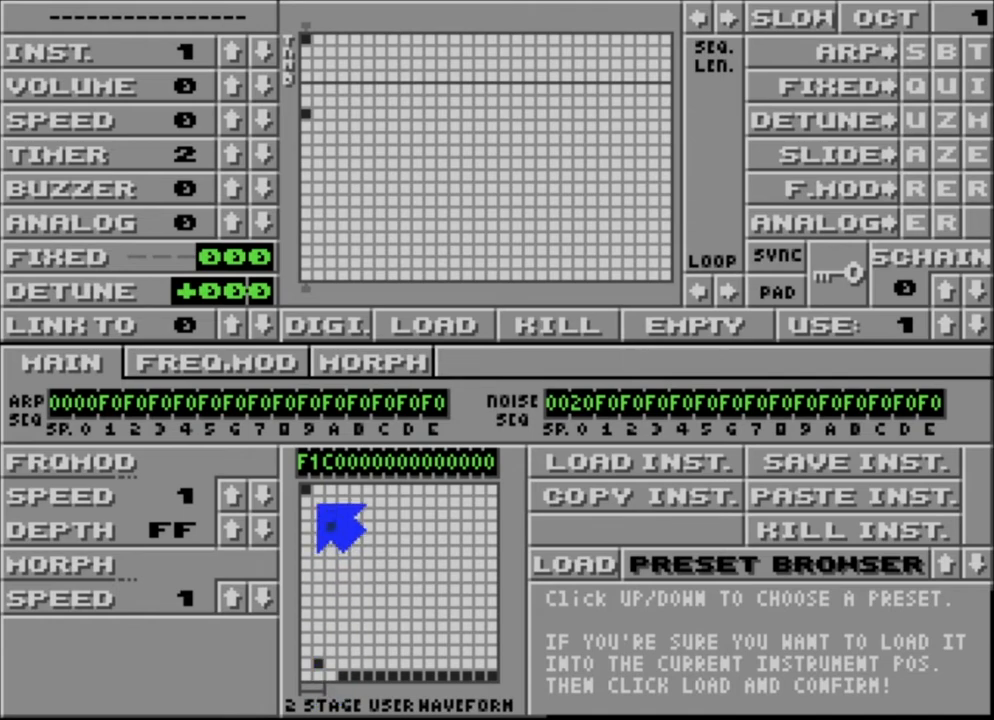
{"action": "left_click", "coordinate": [320, 503]}
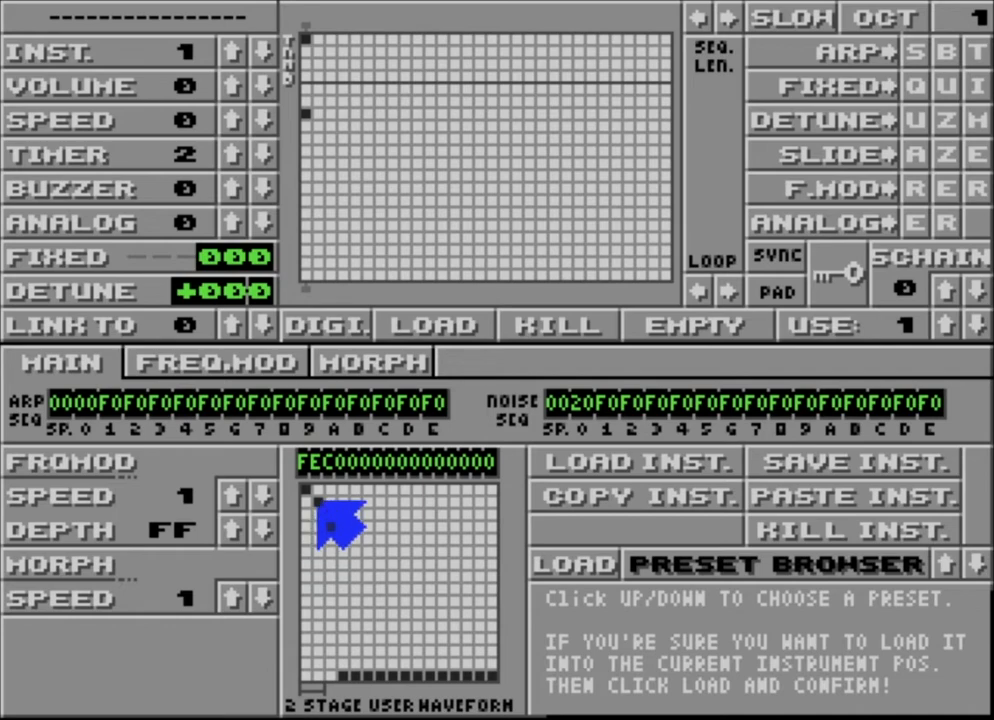
Step: Switch the timer effect to 3 and draw a U-shaped 16-stage waveform with the values FCA876555678ACEF
{"action": "left_click", "coordinate": [232, 155]}
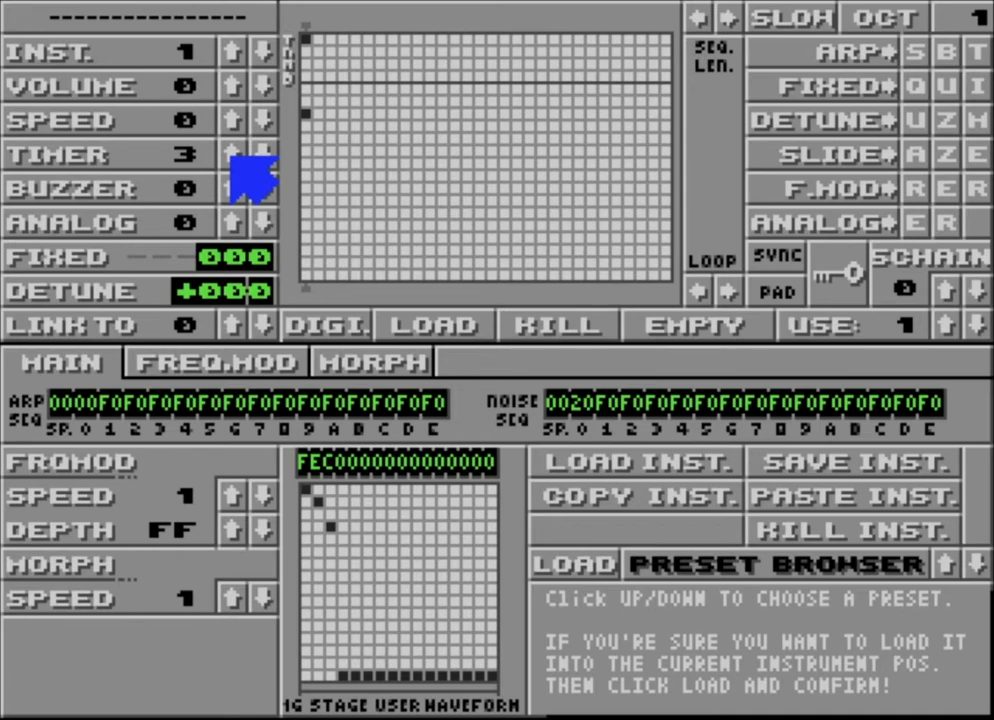
{"action": "mouse_move", "coordinate": [232, 156]}
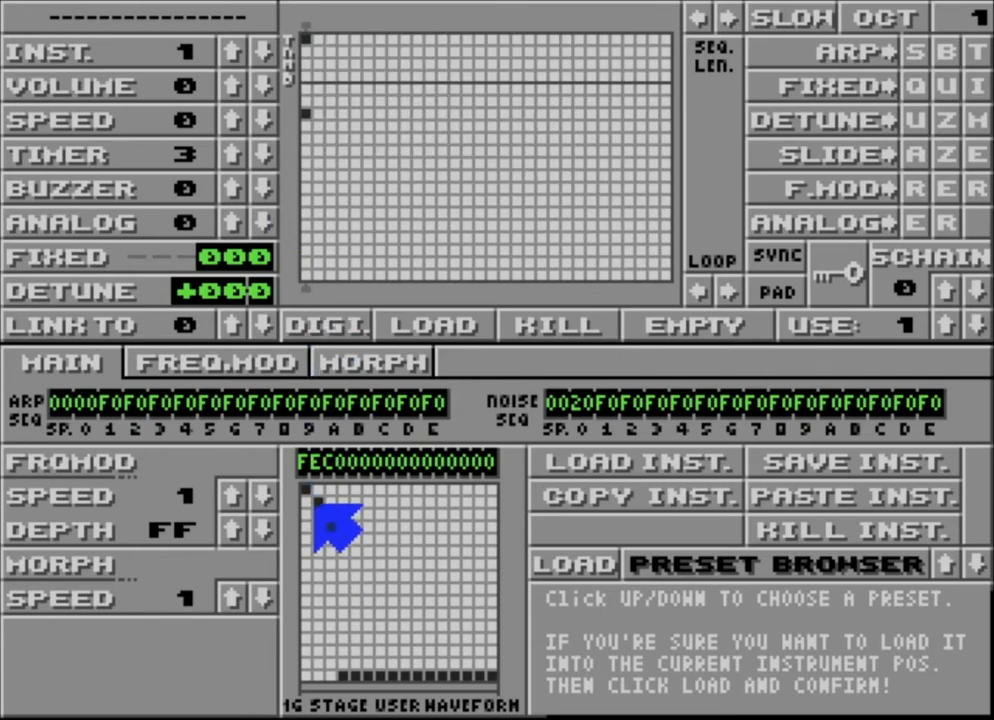
{"action": "mouse_move", "coordinate": [315, 504]}
{"action": "left_mouse_down"}
{"action": "mouse_move", "coordinate": [351, 581]}
{"action": "mouse_move", "coordinate": [395, 599]}
{"action": "mouse_move", "coordinate": [488, 497]}
{"action": "left_mouse_up"}
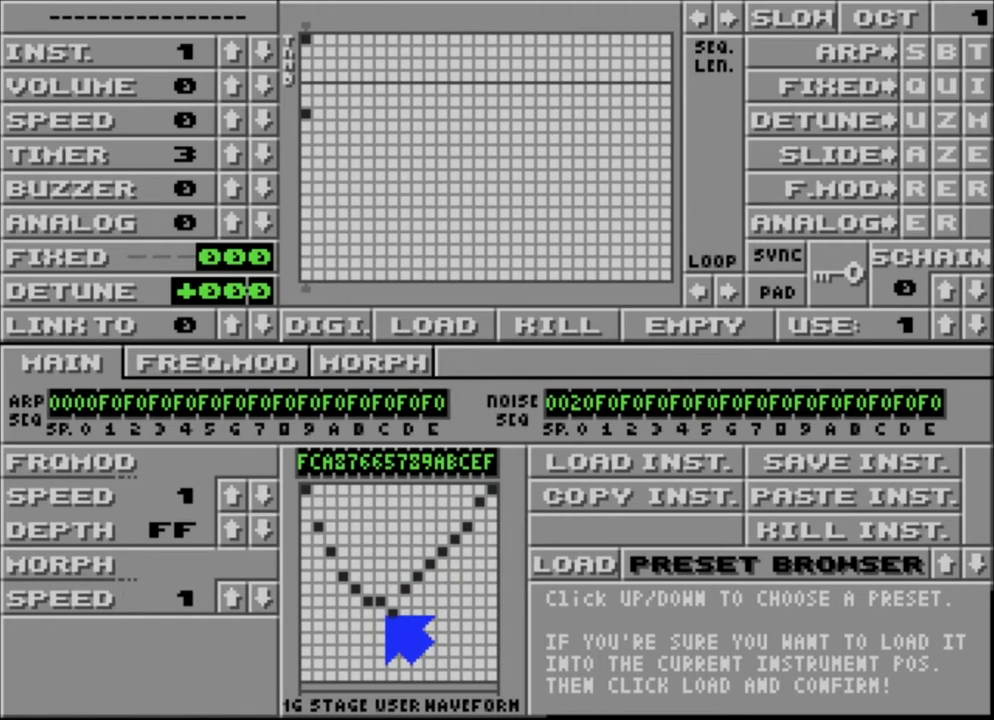
{"action": "mouse_move", "coordinate": [387, 617]}
{"action": "left_mouse_down"}
{"action": "mouse_move", "coordinate": [451, 572]}
{"action": "mouse_move", "coordinate": [469, 524]}
{"action": "left_mouse_up"}
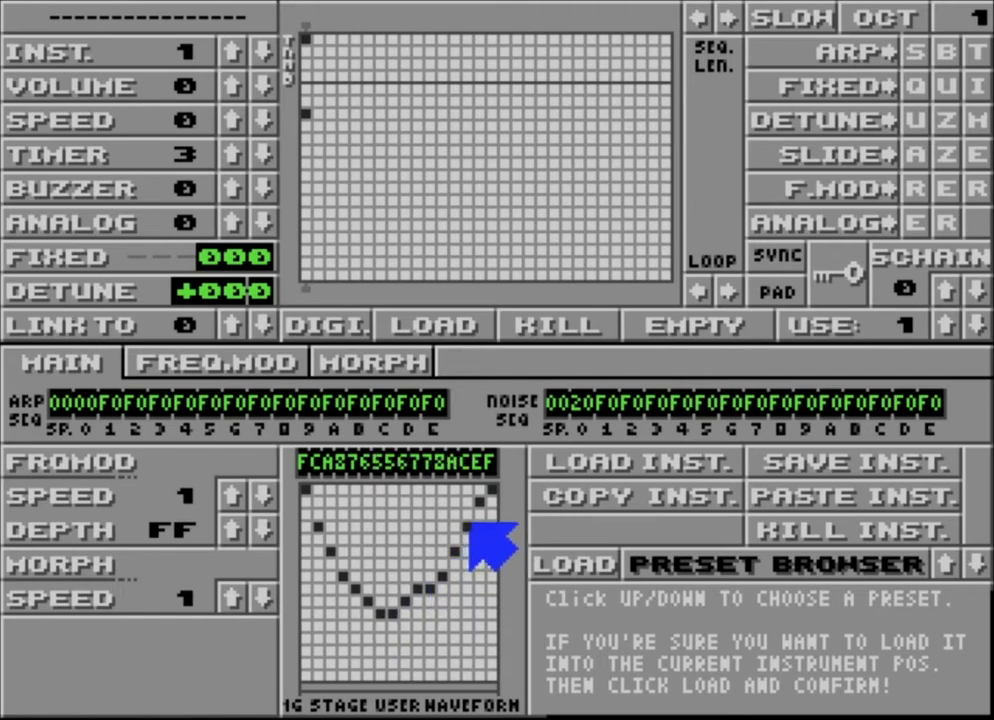
{"action": "left_click", "coordinate": [404, 611]}
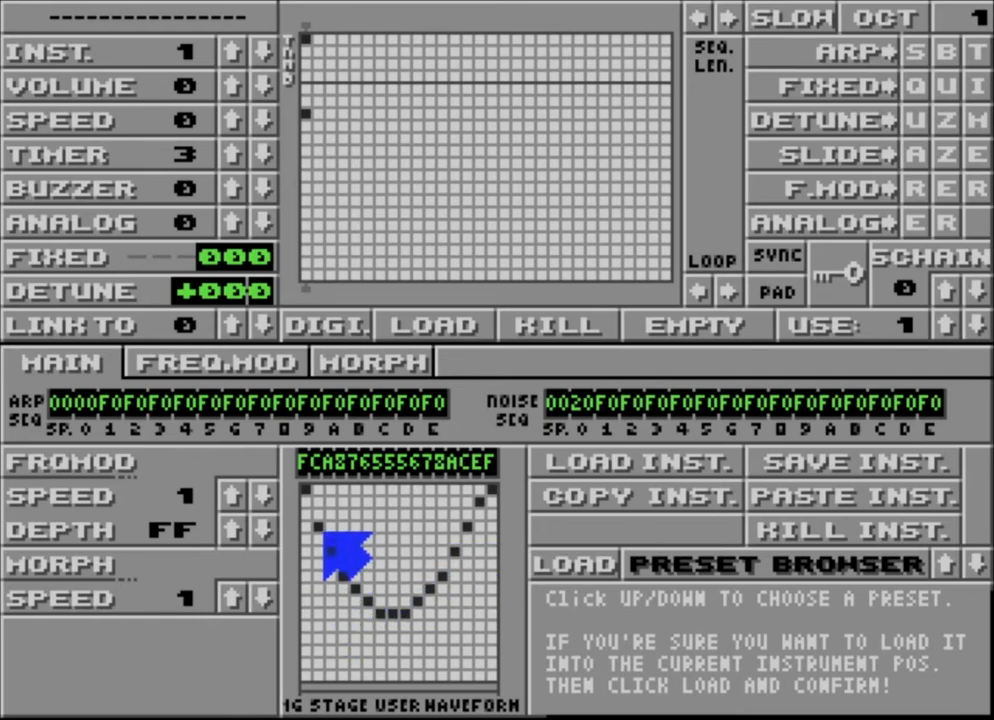
Step: Try different levels for the first three stages of the 16-stage waveform, ending with E, C and A
{"action": "left_click", "coordinate": [307, 516]}
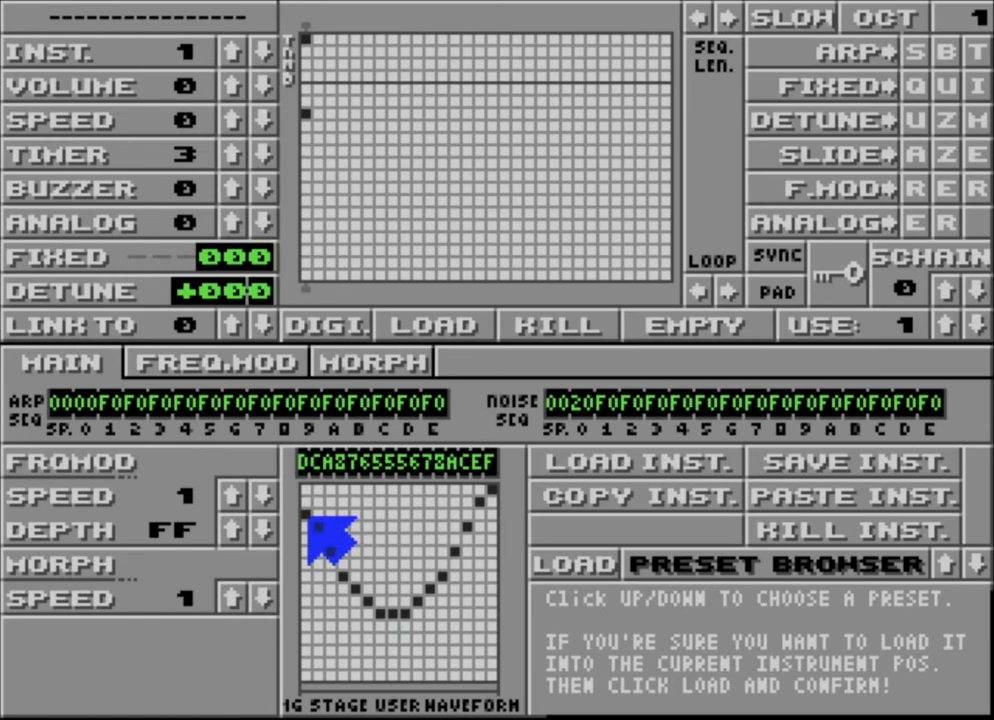
{"action": "left_click", "coordinate": [305, 490]}
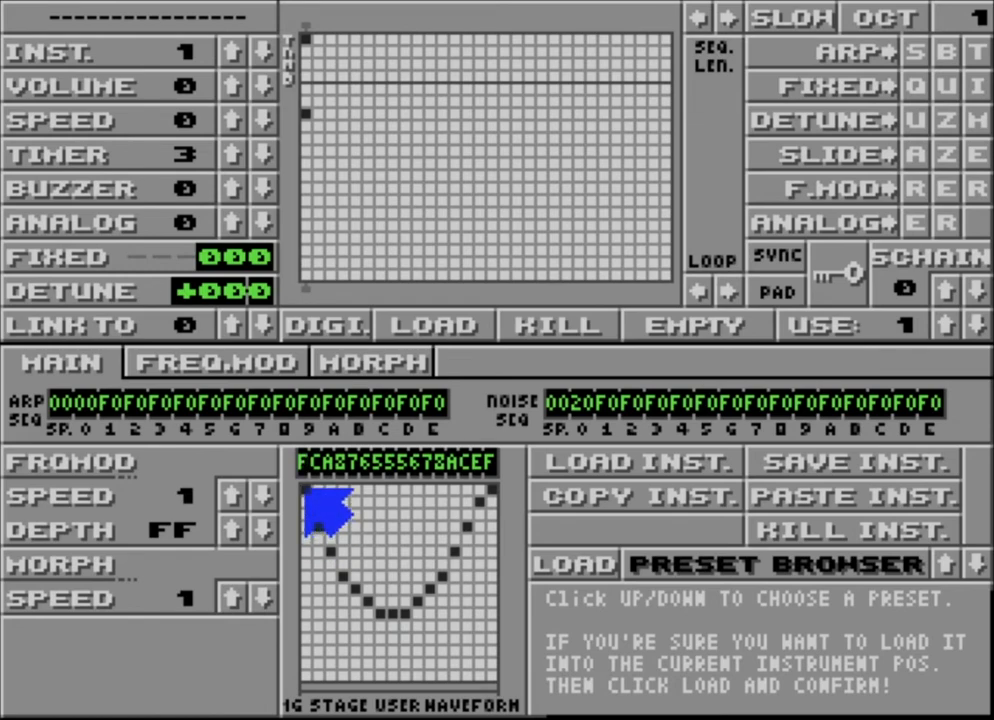
{"action": "left_click", "coordinate": [330, 677]}
{"action": "left_click", "coordinate": [318, 677]}
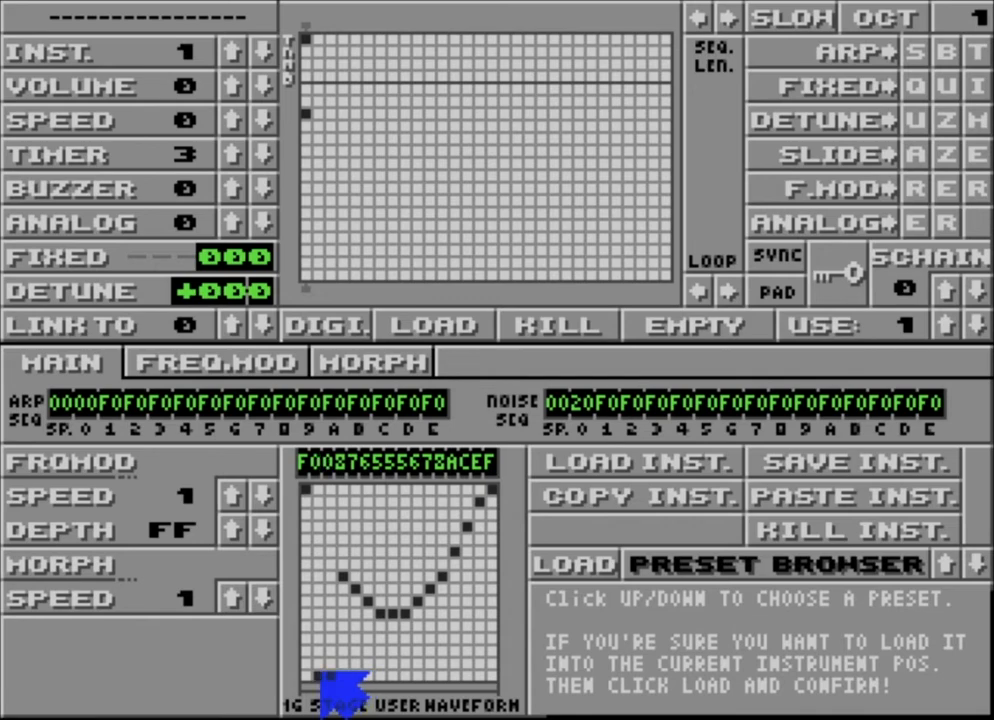
{"action": "left_click", "coordinate": [329, 552]}
{"action": "left_click", "coordinate": [320, 539]}
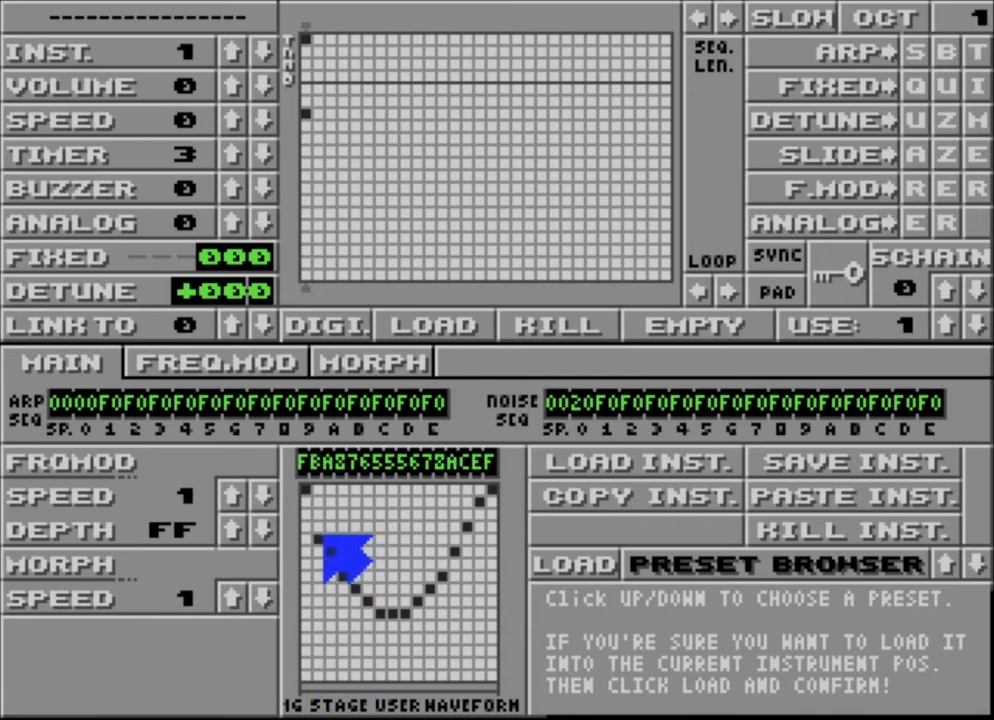
{"action": "left_click", "coordinate": [318, 527]}
{"action": "left_click", "coordinate": [304, 502]}
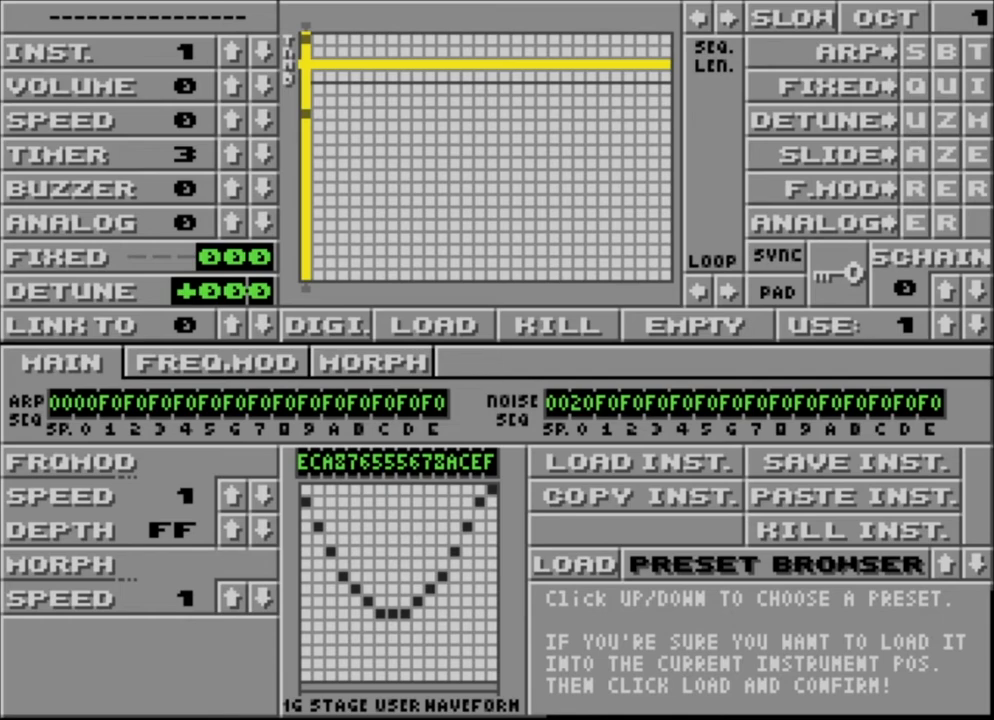
Step: Enable the third row's cell at the first position of the instrument sequence grid and set the octave to 2
{"action": "left_click", "coordinate": [305, 64]}
{"action": "left_click", "coordinate": [852, 14]}
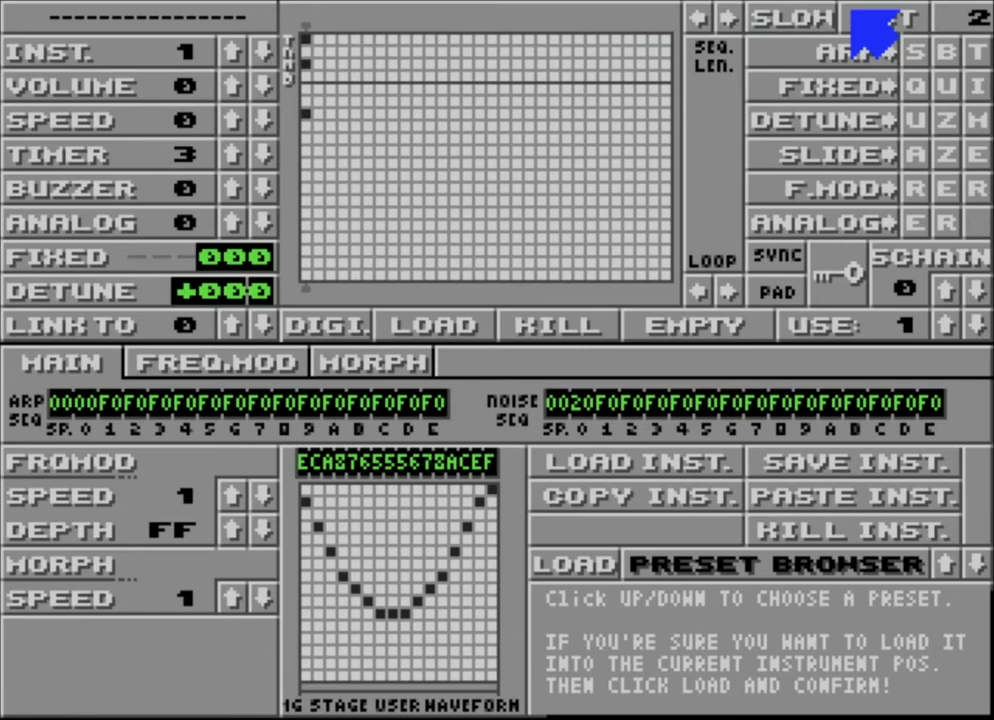
Step: Redraw the 16-stage waveform as a single peak with the values 39BCDEFFDB753224 and set the octave to 3
{"action": "left_click", "coordinate": [318, 627]}
{"action": "mouse_move", "coordinate": [318, 627]}
{"action": "left_mouse_down"}
{"action": "mouse_move", "coordinate": [404, 537]}
{"action": "mouse_move", "coordinate": [468, 645]}
{"action": "mouse_move", "coordinate": [486, 632]}
{"action": "left_mouse_up"}
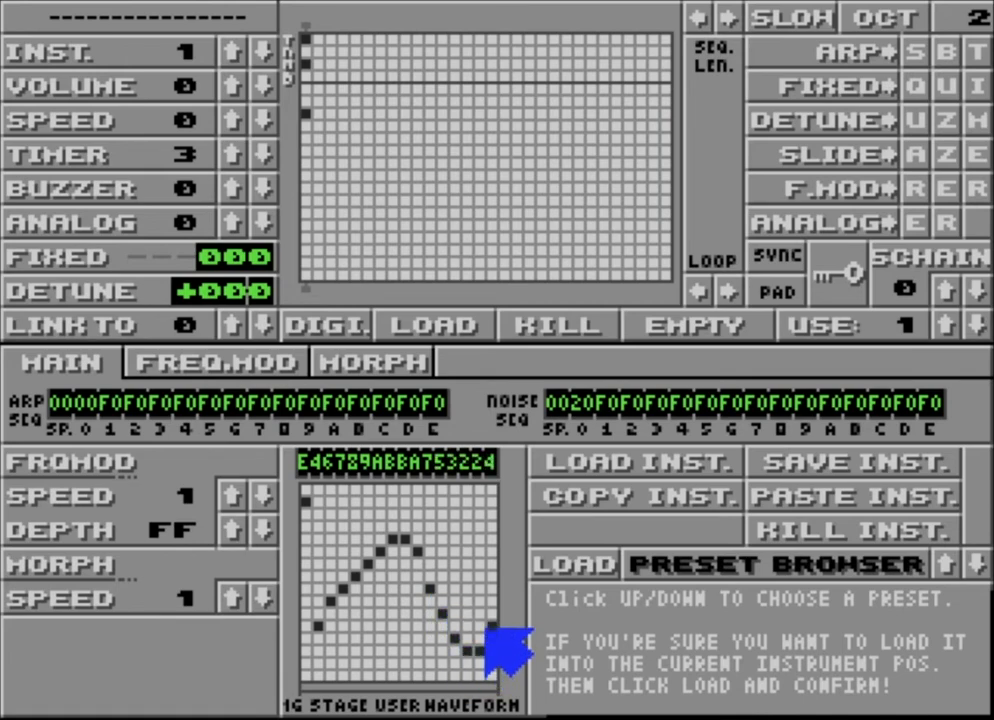
{"action": "left_click", "coordinate": [309, 622]}
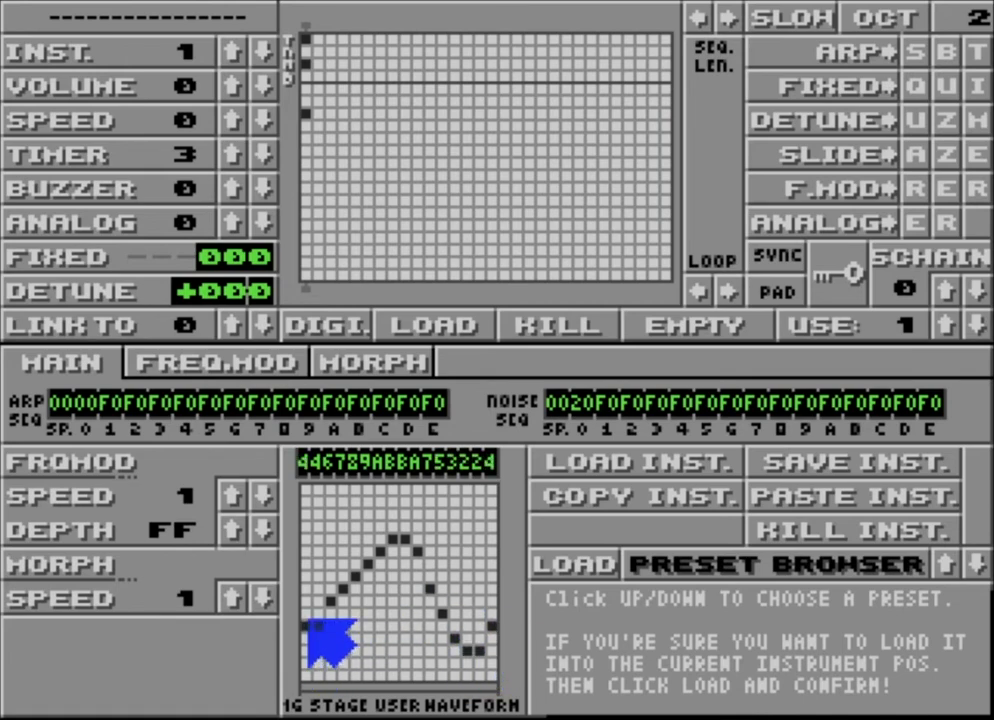
{"action": "mouse_move", "coordinate": [397, 495]}
{"action": "left_mouse_down"}
{"action": "mouse_move", "coordinate": [368, 490]}
{"action": "mouse_move", "coordinate": [300, 572]}
{"action": "mouse_move", "coordinate": [304, 636]}
{"action": "left_mouse_up"}
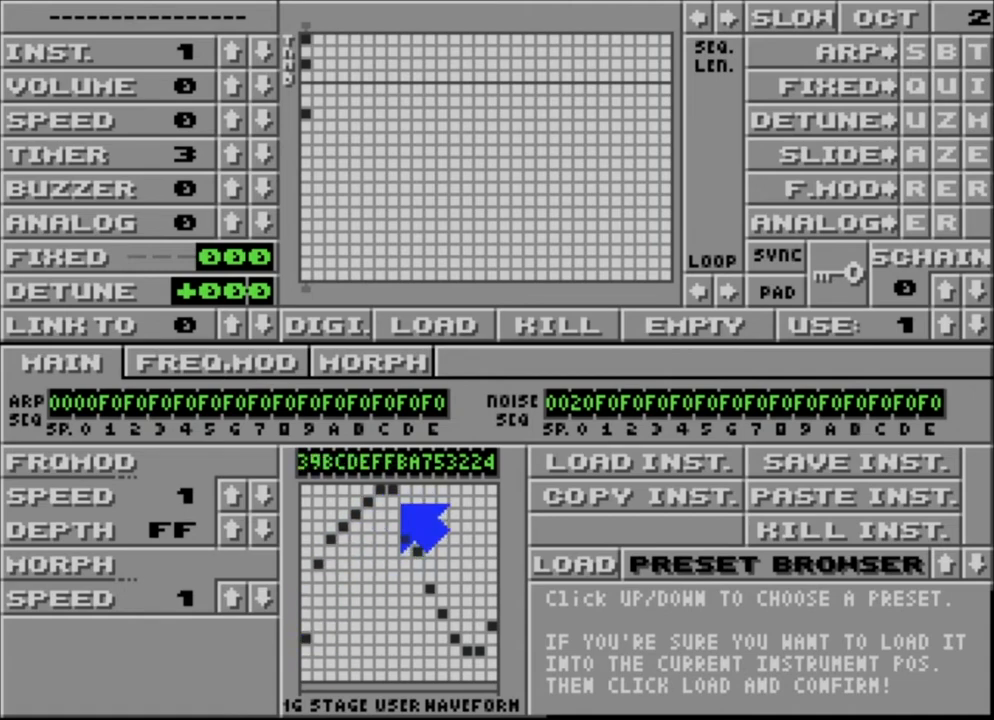
{"action": "left_click_drag", "start_coordinate": [404, 512], "coordinate": [416, 537]}
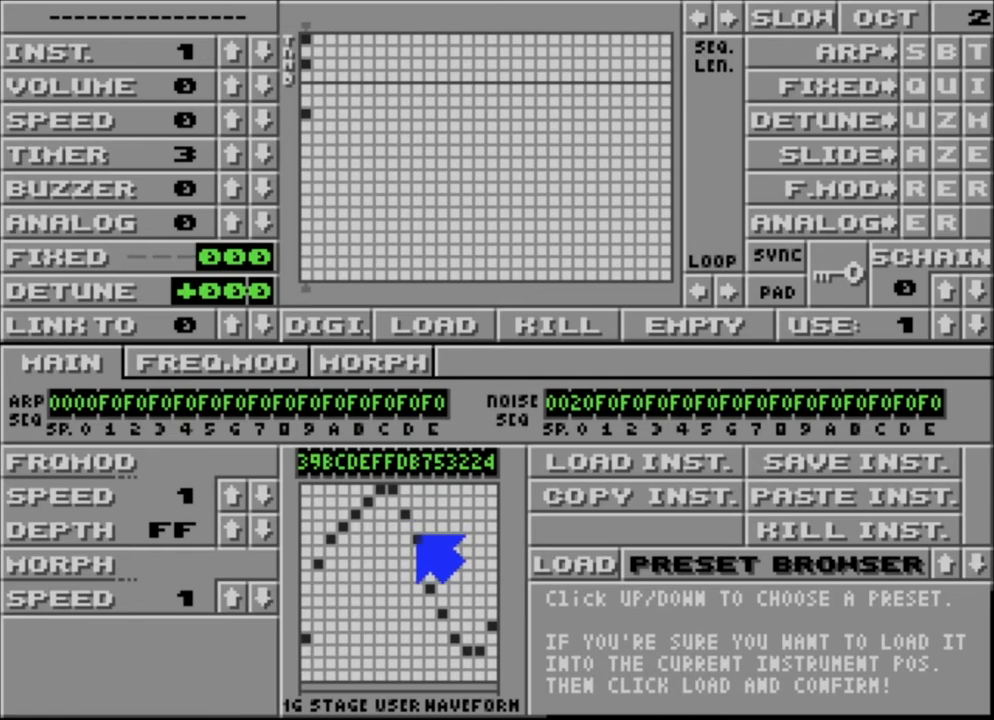
{"action": "left_click", "coordinate": [898, 5]}
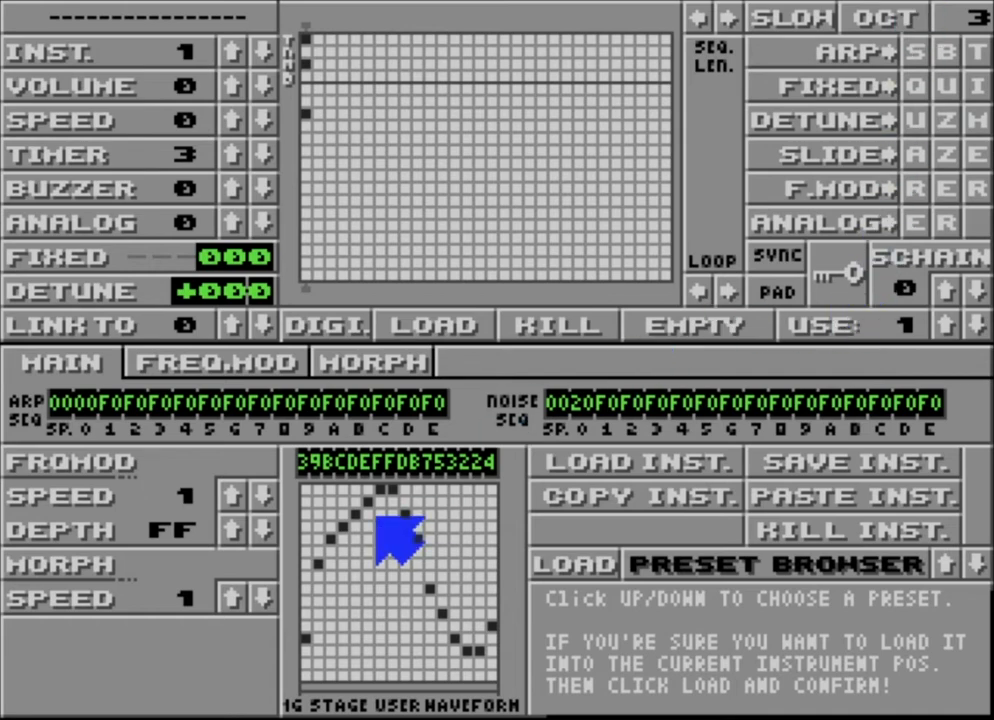
Step: Redraw the first eight stages of the 16-stage waveform with the values FC80FC80
{"action": "left_click_drag", "start_coordinate": [304, 588], "coordinate": [308, 552]}
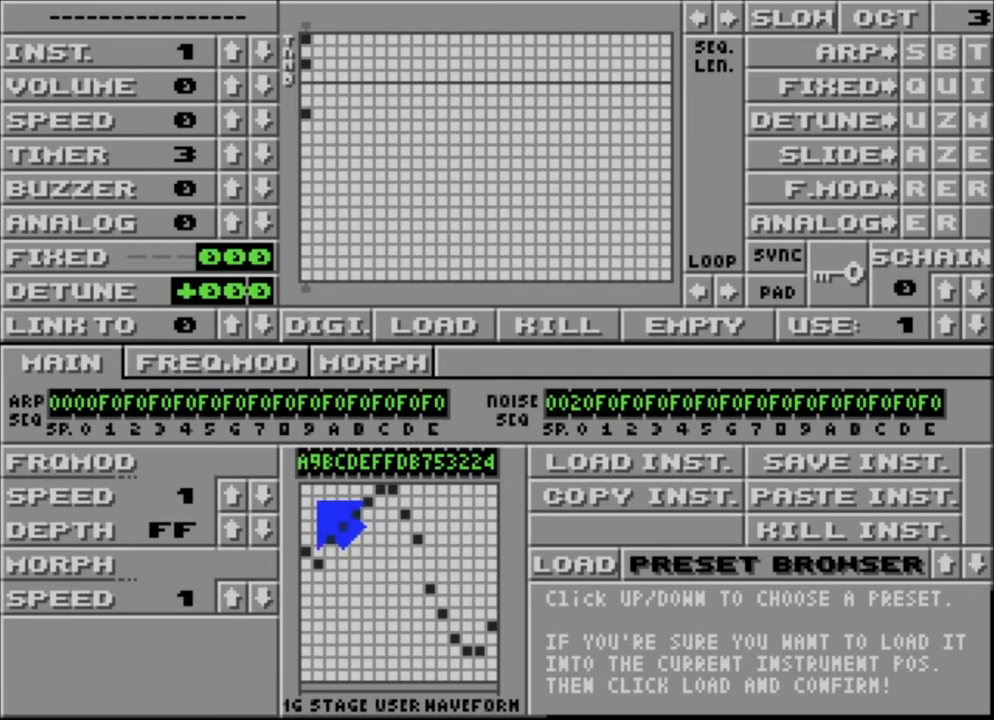
{"action": "left_click", "coordinate": [303, 491]}
{"action": "left_click", "coordinate": [320, 524]}
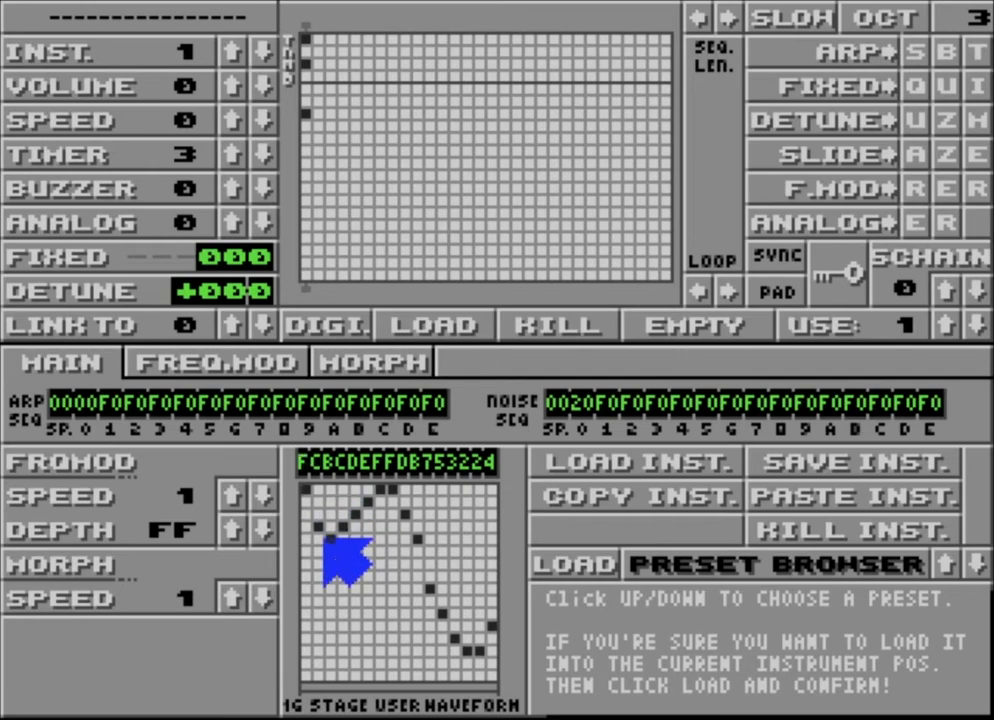
{"action": "left_click", "coordinate": [331, 574]}
{"action": "left_click", "coordinate": [342, 676]}
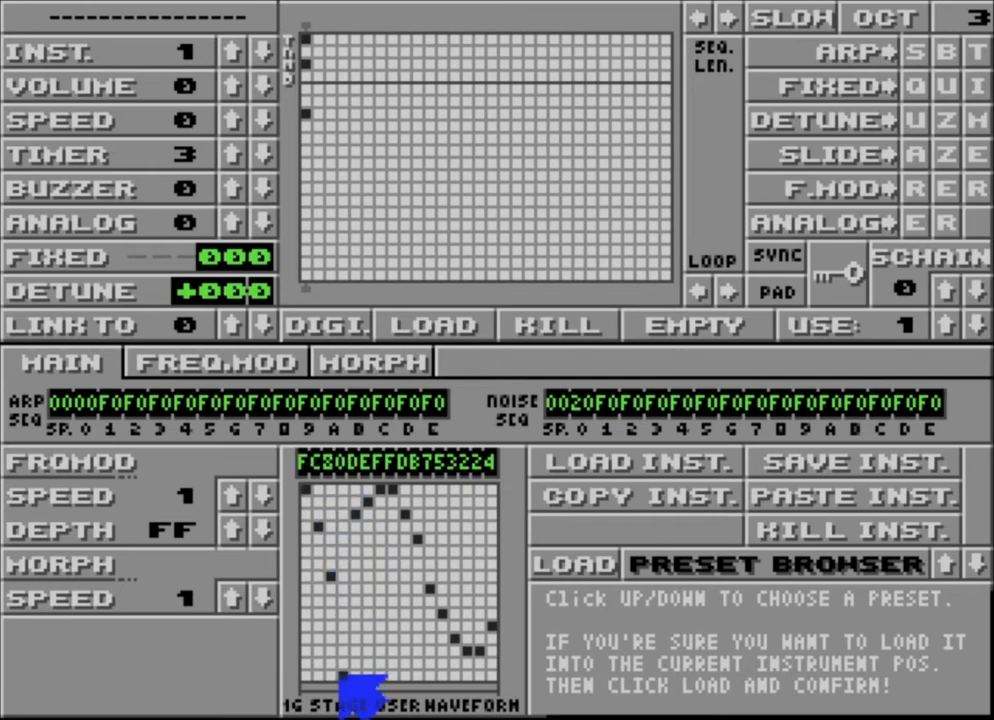
{"action": "left_click", "coordinate": [355, 489]}
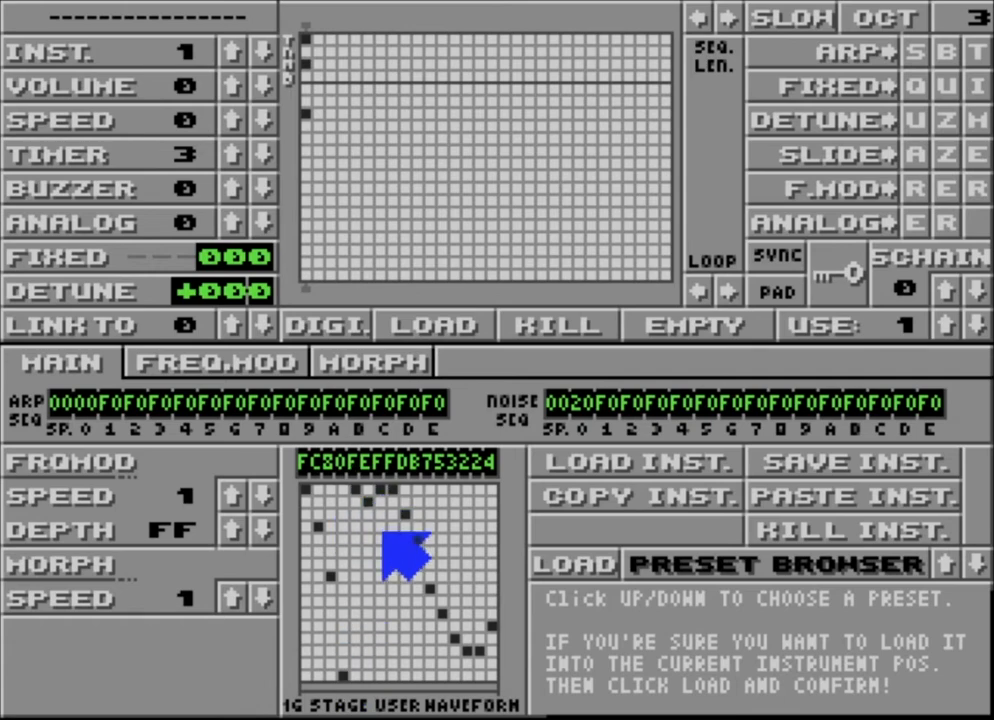
{"action": "left_click", "coordinate": [368, 525]}
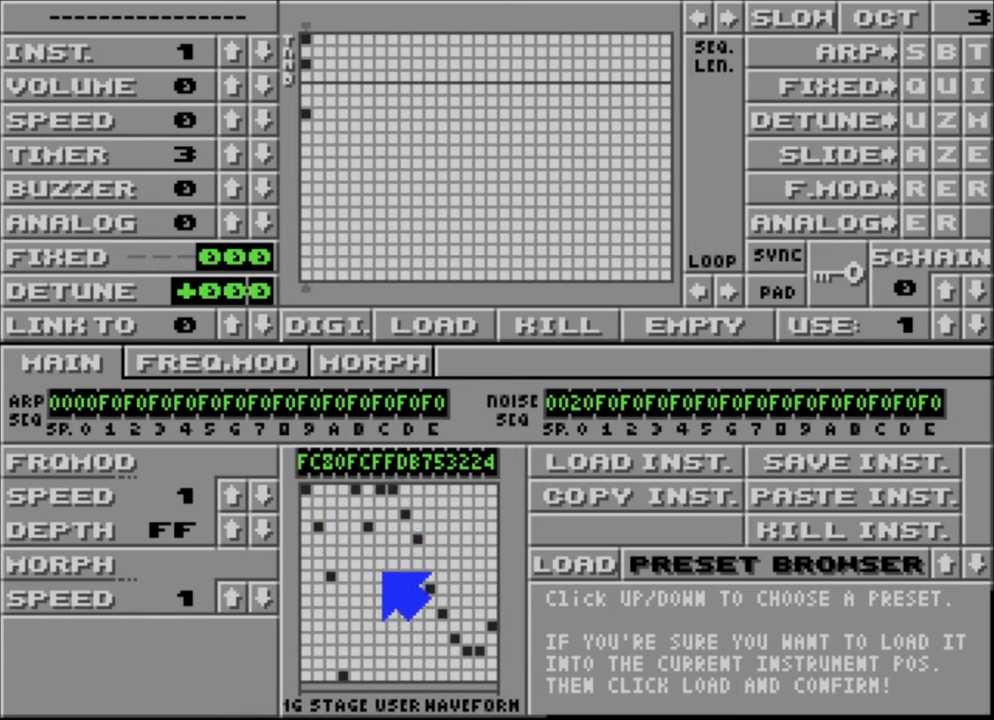
{"action": "left_click", "coordinate": [381, 575]}
{"action": "left_click", "coordinate": [392, 675]}
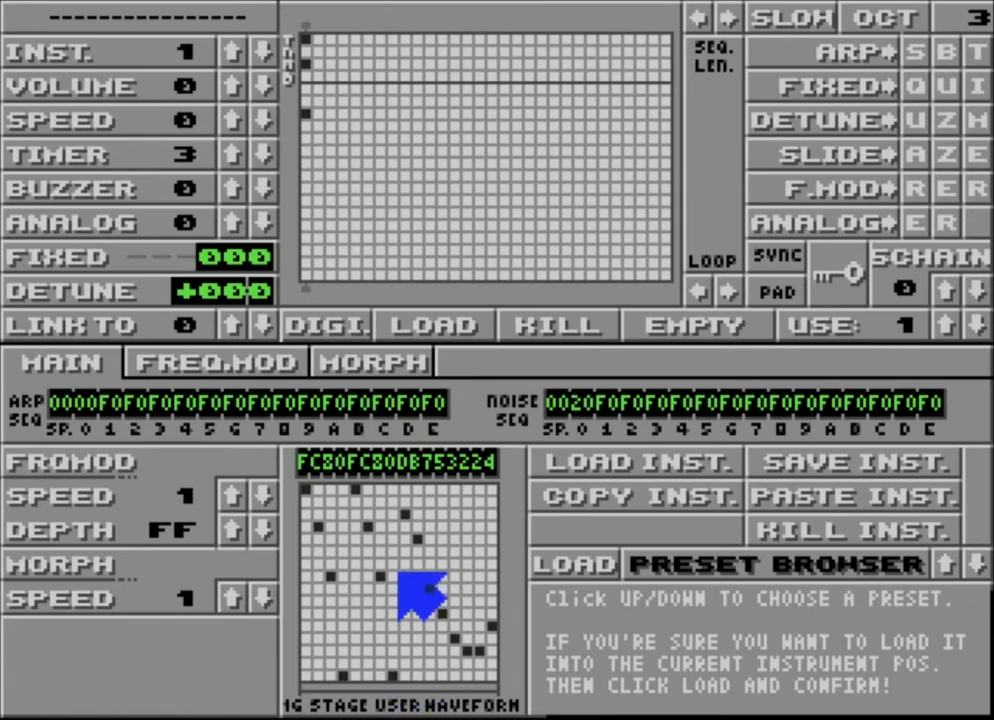
Step: Repeat the descending pattern in the last eight stages of the 16-stage waveform with the values FC80FC80
{"action": "left_click", "coordinate": [404, 490]}
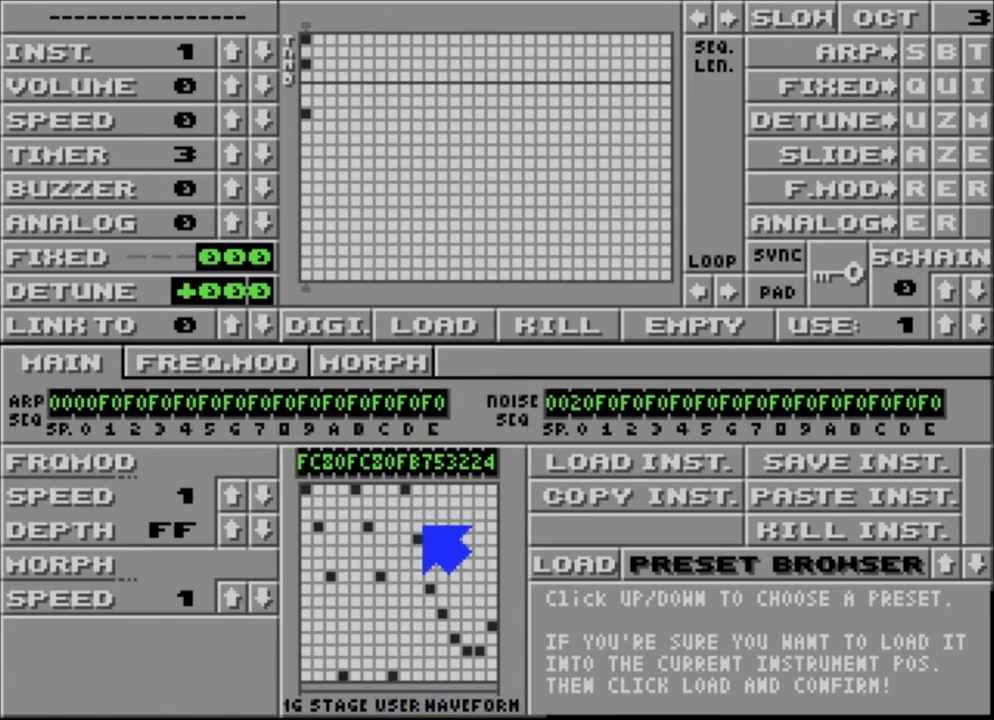
{"action": "left_click", "coordinate": [417, 527]}
{"action": "left_click", "coordinate": [430, 577]}
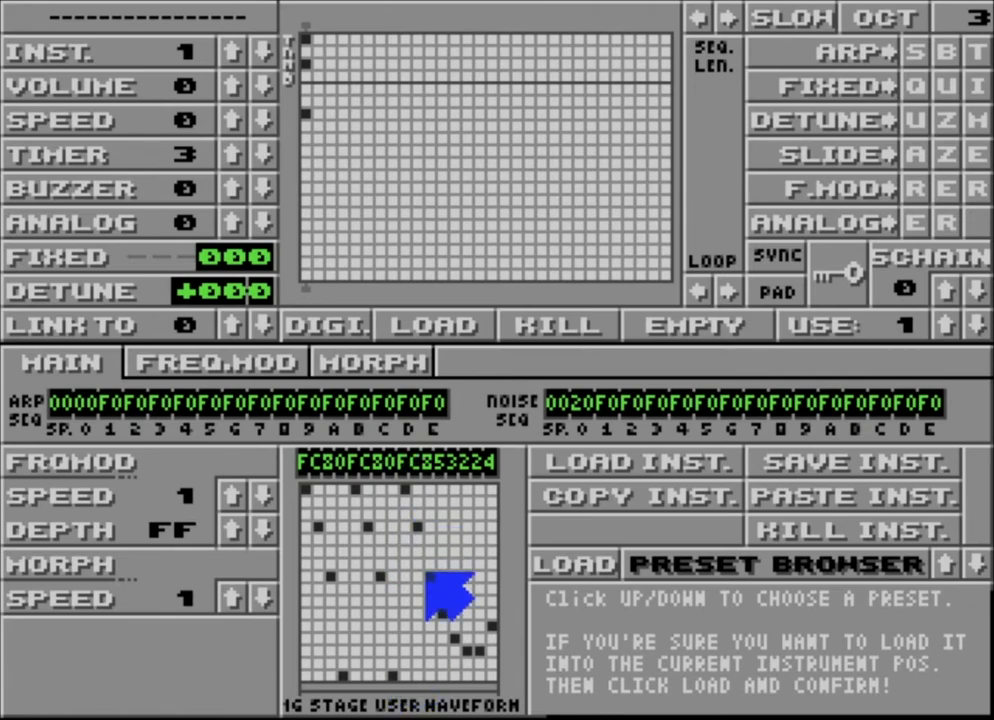
{"action": "left_click", "coordinate": [443, 677]}
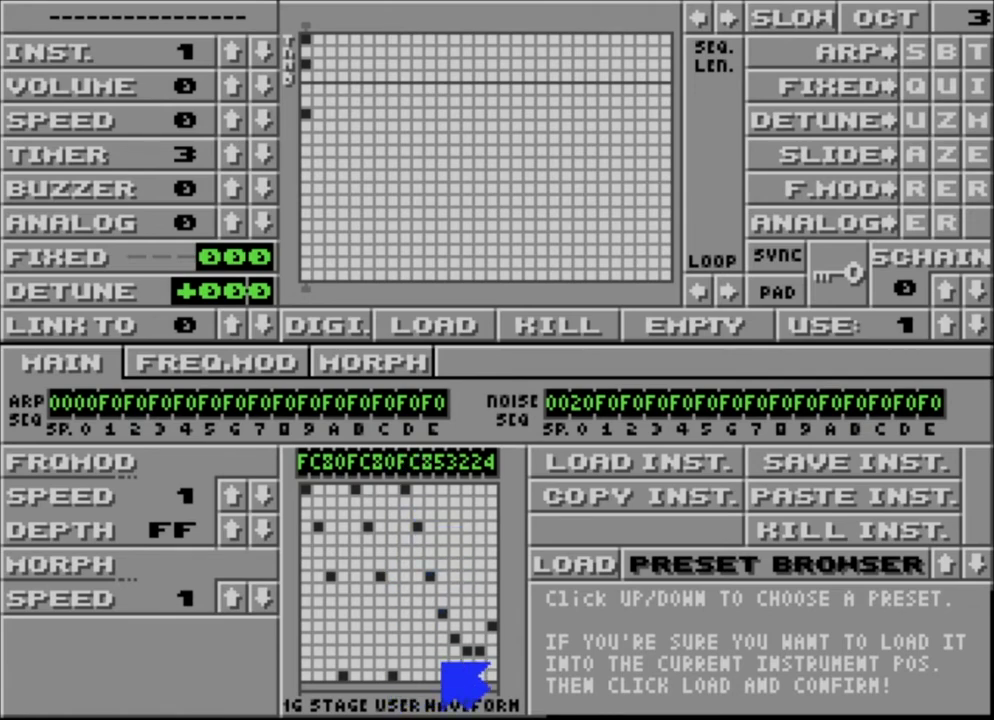
{"action": "left_click", "coordinate": [455, 490]}
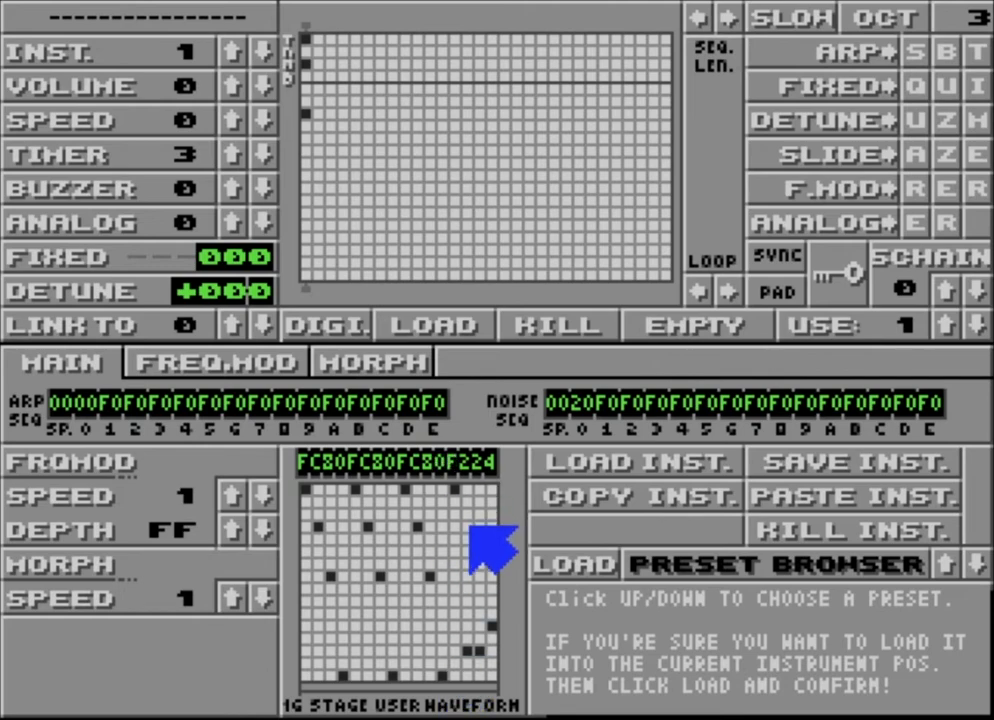
{"action": "left_click", "coordinate": [468, 527]}
{"action": "left_click", "coordinate": [480, 577]}
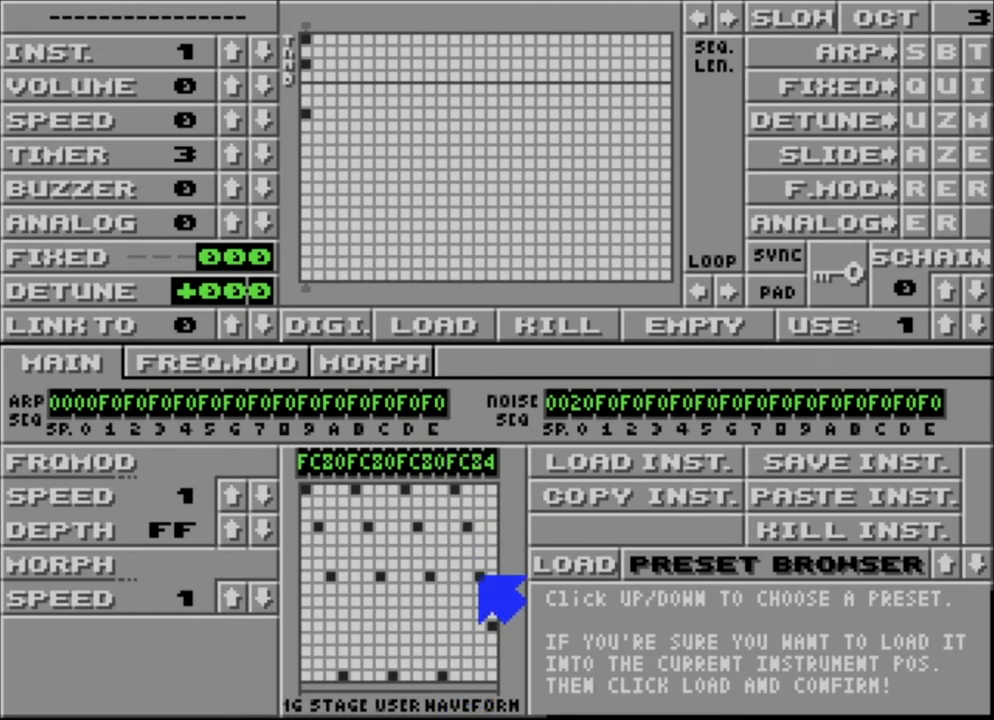
{"action": "left_click", "coordinate": [492, 675]}
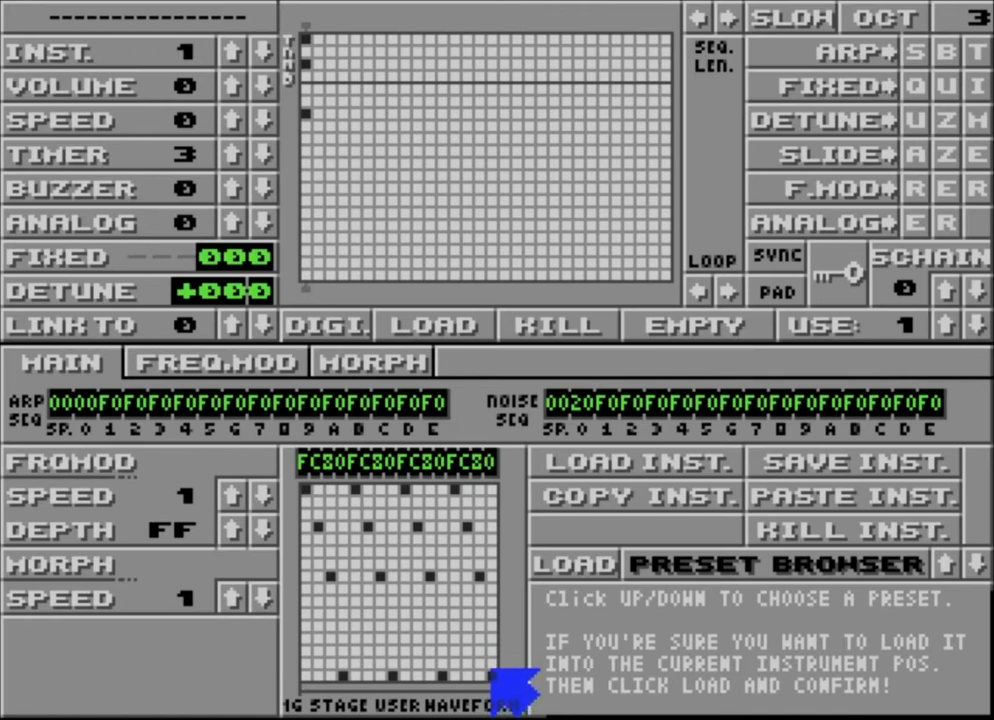
Step: Set the octave to 2 and raise the third stage of each four-stage cycle to A, giving FCA0FCA0FCA0FCA0
{"action": "left_click", "coordinate": [878, 12]}
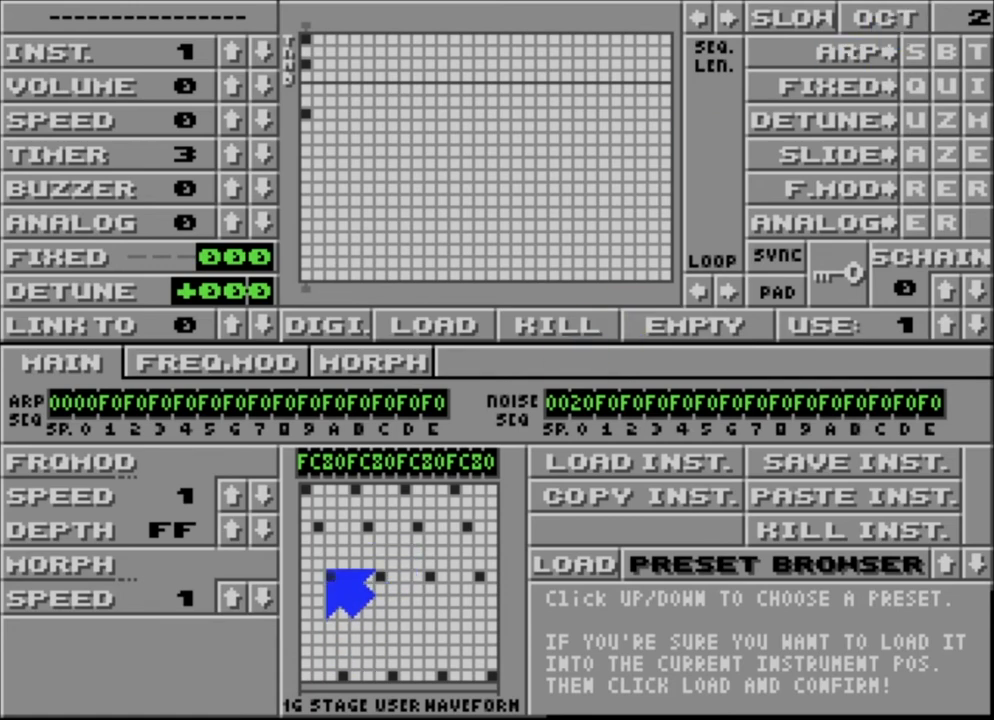
{"action": "left_click", "coordinate": [331, 547]}
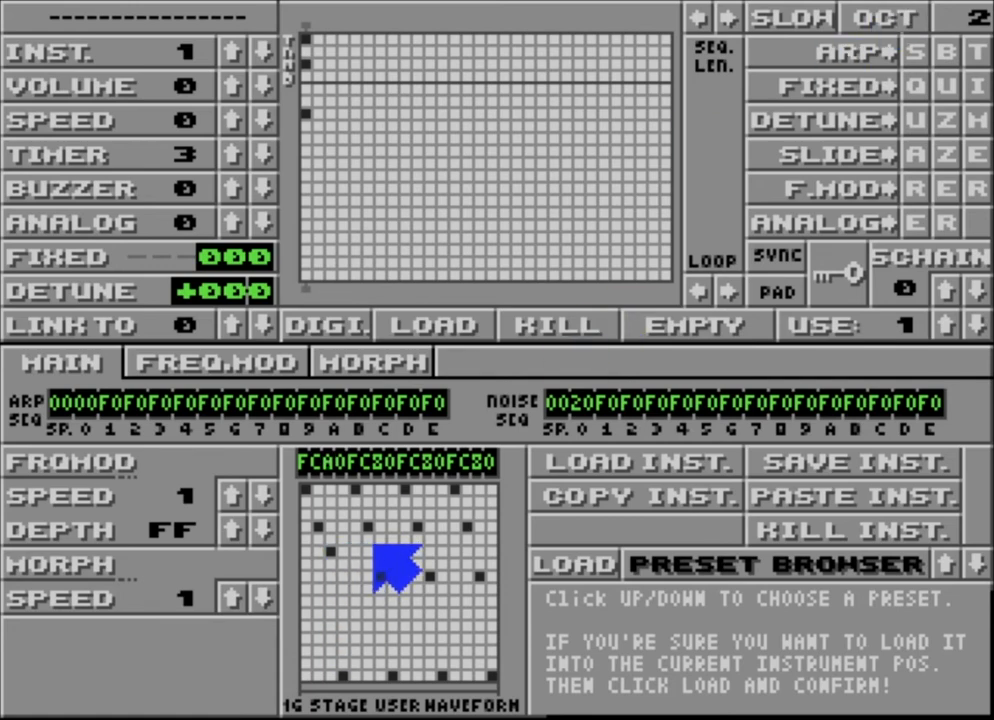
{"action": "left_click", "coordinate": [380, 548]}
{"action": "left_click", "coordinate": [431, 548]}
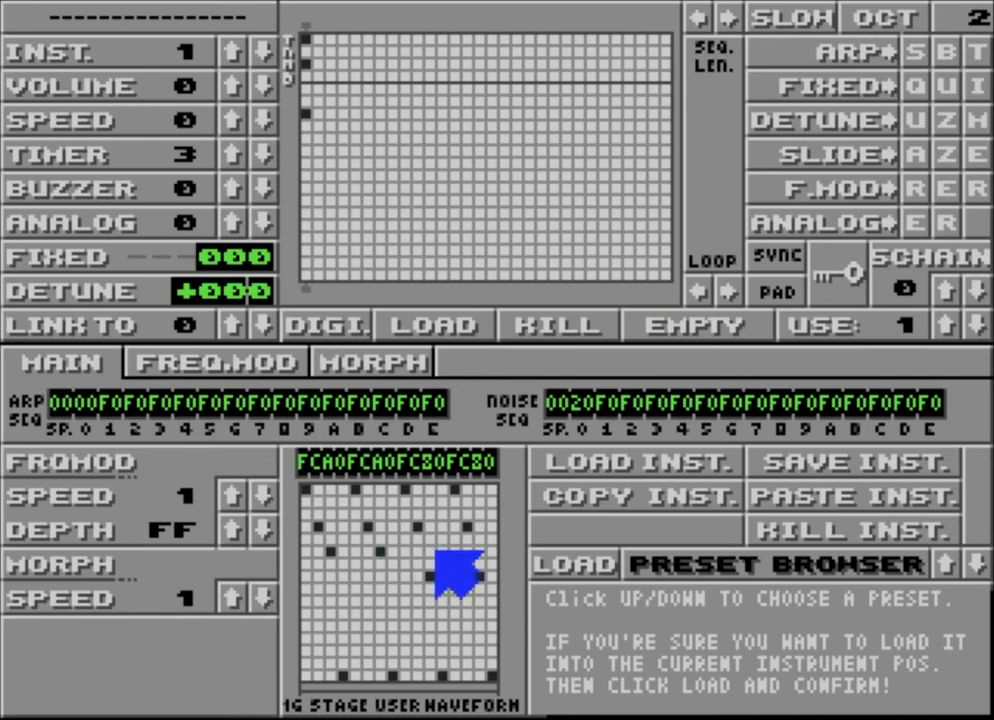
{"action": "left_click", "coordinate": [480, 550]}
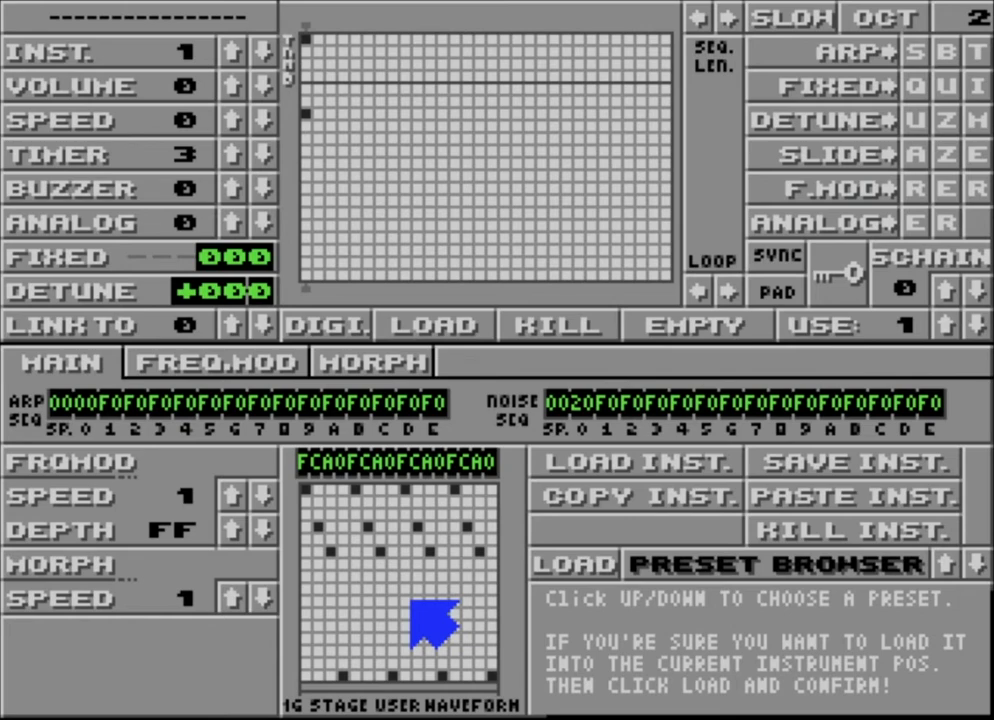
Step: Switch the timer effect to 4 and clear the instrument's sequence grid and its 16-stage waveform data
{"action": "left_click", "coordinate": [233, 156]}
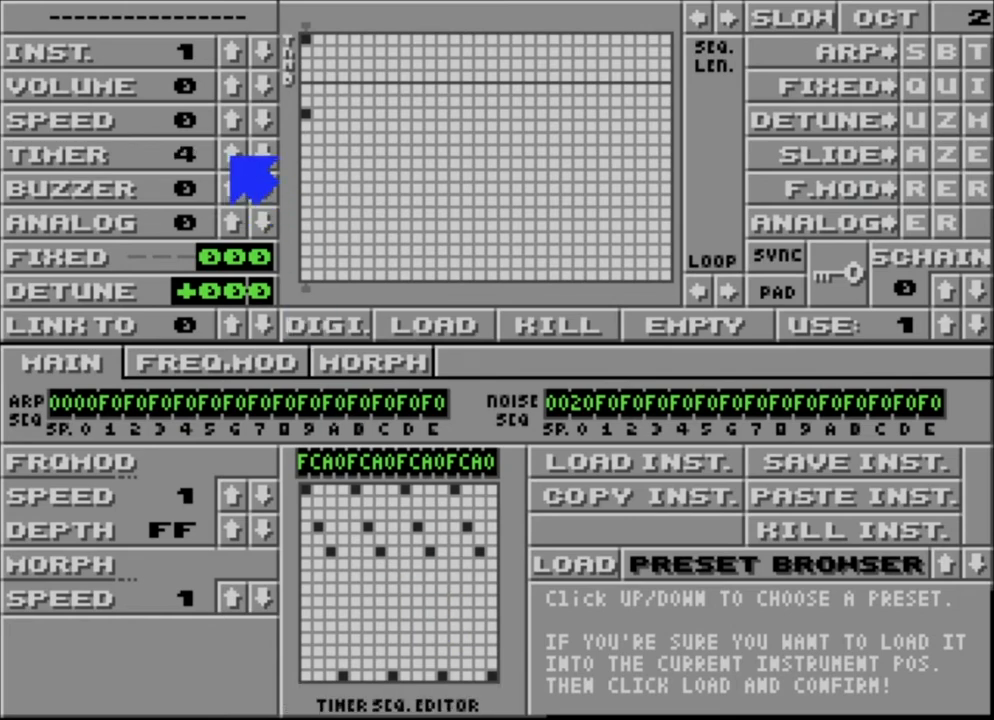
{"action": "key", "text": "Delete"}
{"action": "key", "text": "y"}
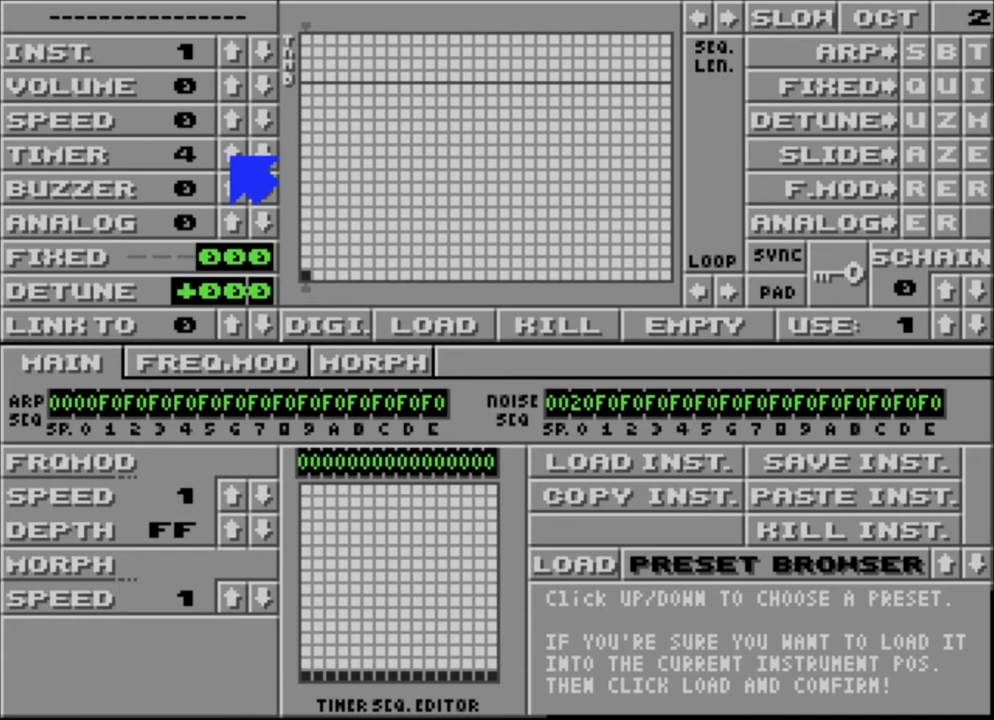
Step: Enable the first- and third-row cells and a third-highest level at the sequence grid's first position, and set the octave to 3
{"action": "mouse_move", "coordinate": [232, 157]}
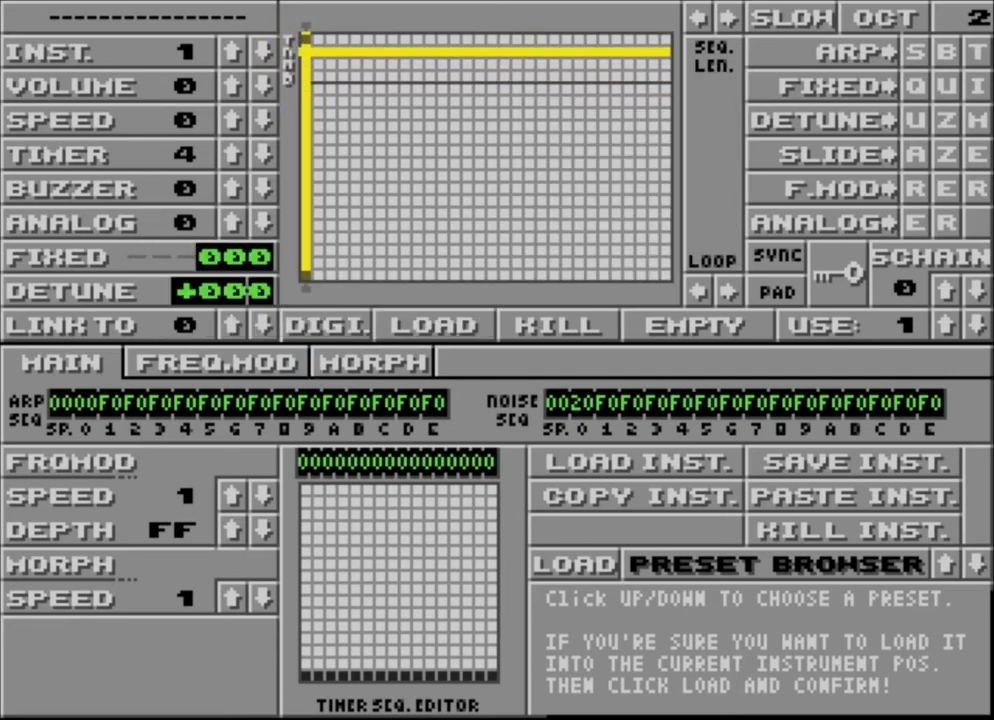
{"action": "left_click", "coordinate": [306, 114]}
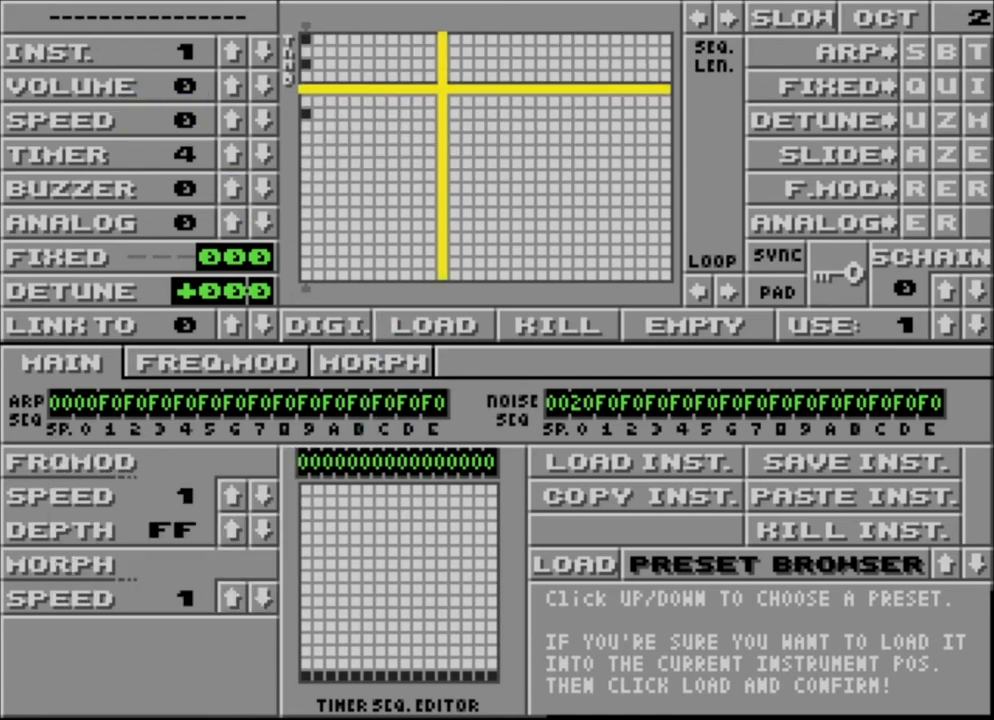
{"action": "left_click", "coordinate": [850, 16]}
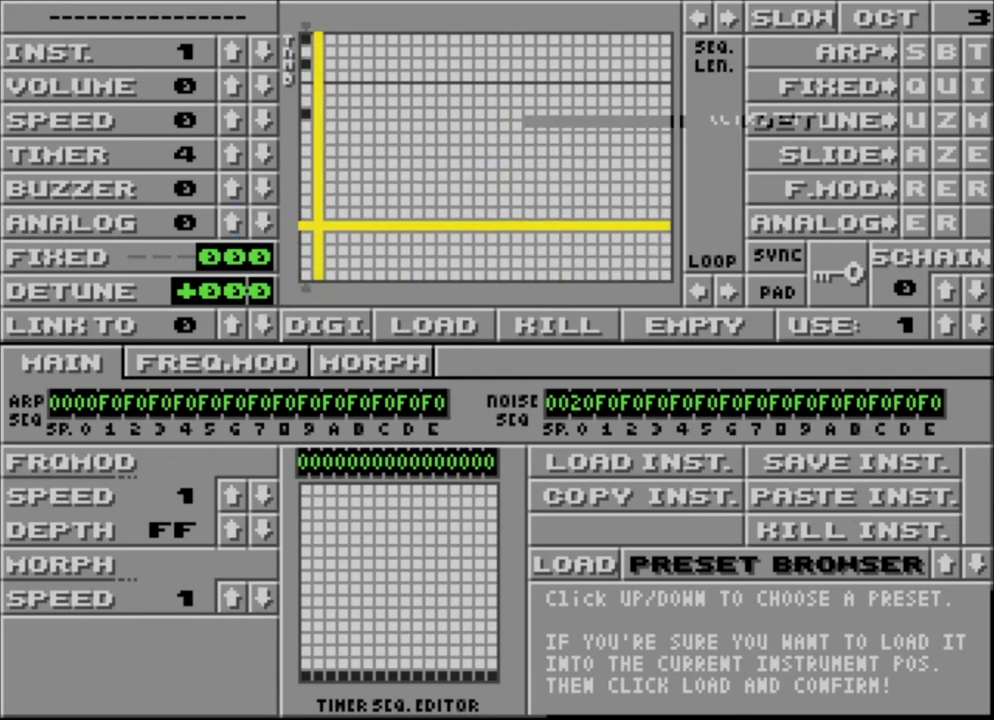
Step: Open the morph settings, choose the straight ramp as the morph curve, and view both morph waves before returning to the curve
{"action": "left_click", "coordinate": [378, 366]}
{"action": "key", "text": "Tab"}
{"action": "key", "text": "Tab"}
{"action": "key", "text": "Tab"}
{"action": "key", "text": "Tab"}
{"action": "key", "text": "Tab"}
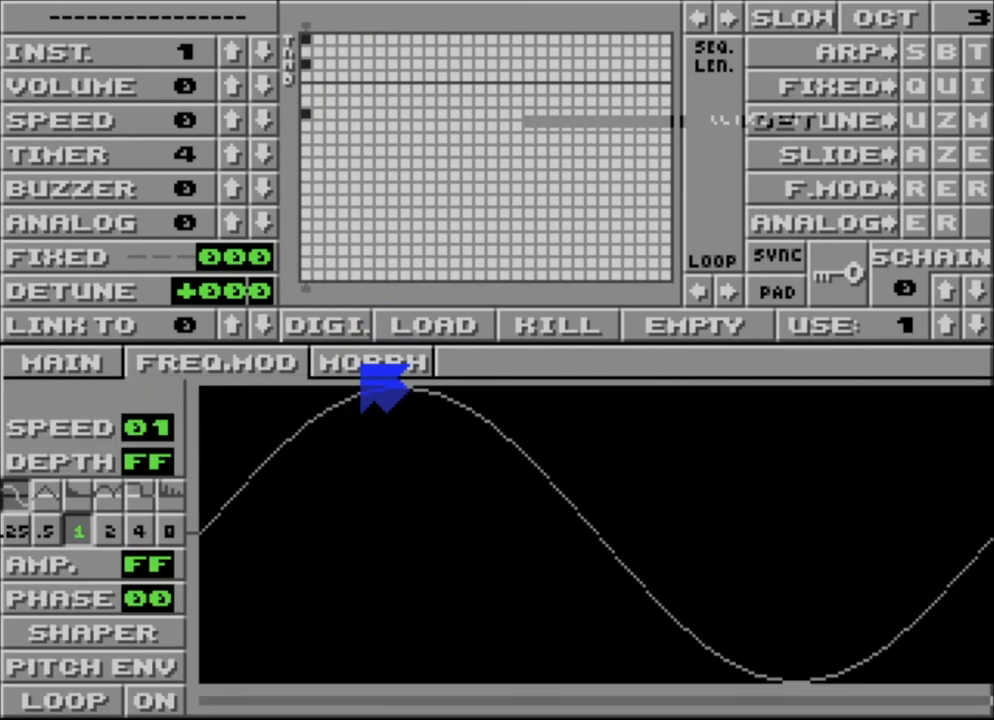
{"action": "key", "text": "Tab"}
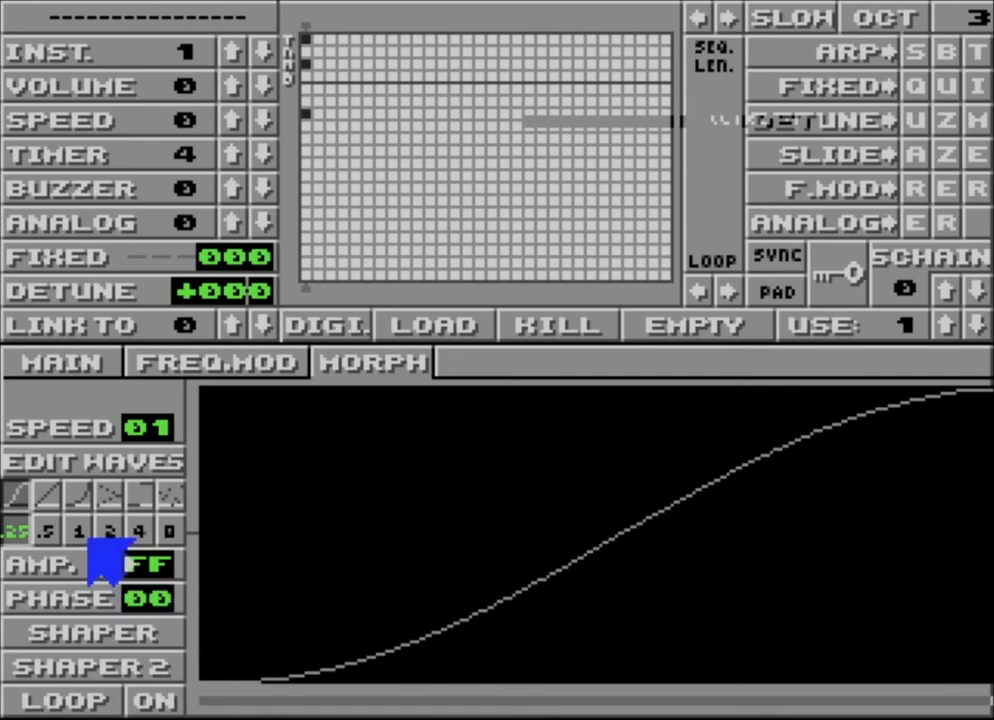
{"action": "left_click", "coordinate": [52, 497]}
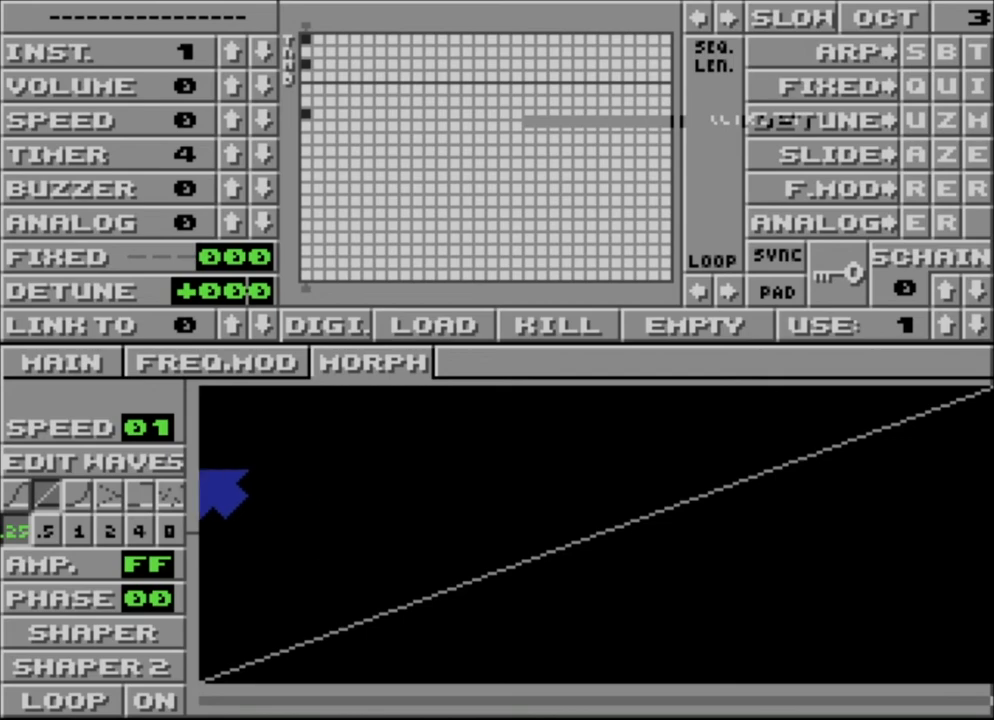
{"action": "left_click", "coordinate": [155, 466]}
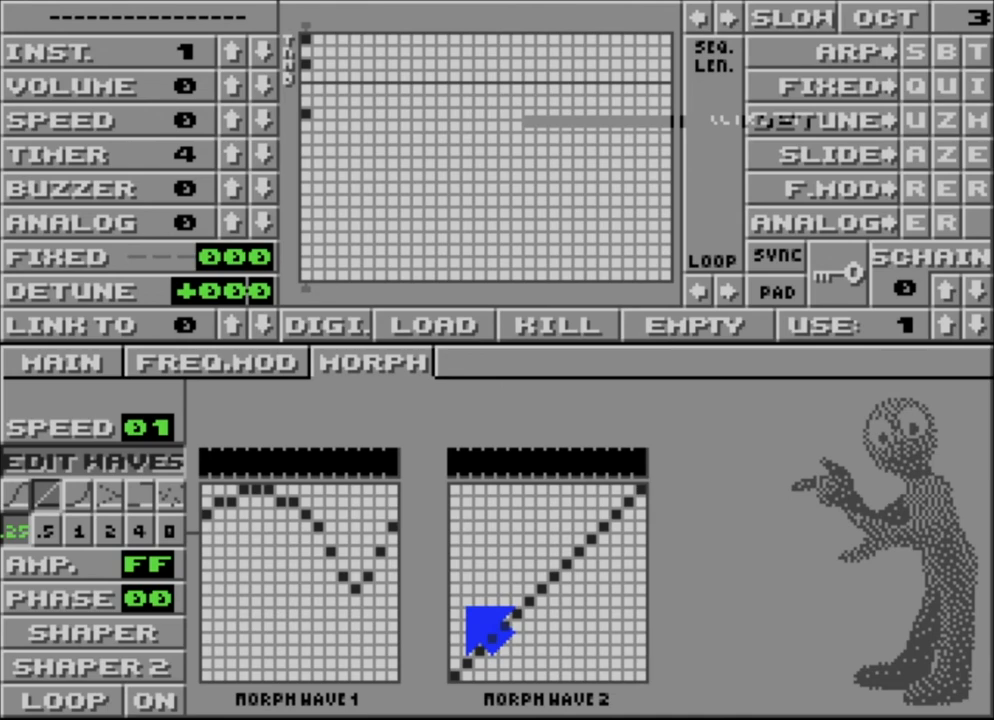
{"action": "left_click", "coordinate": [139, 468]}
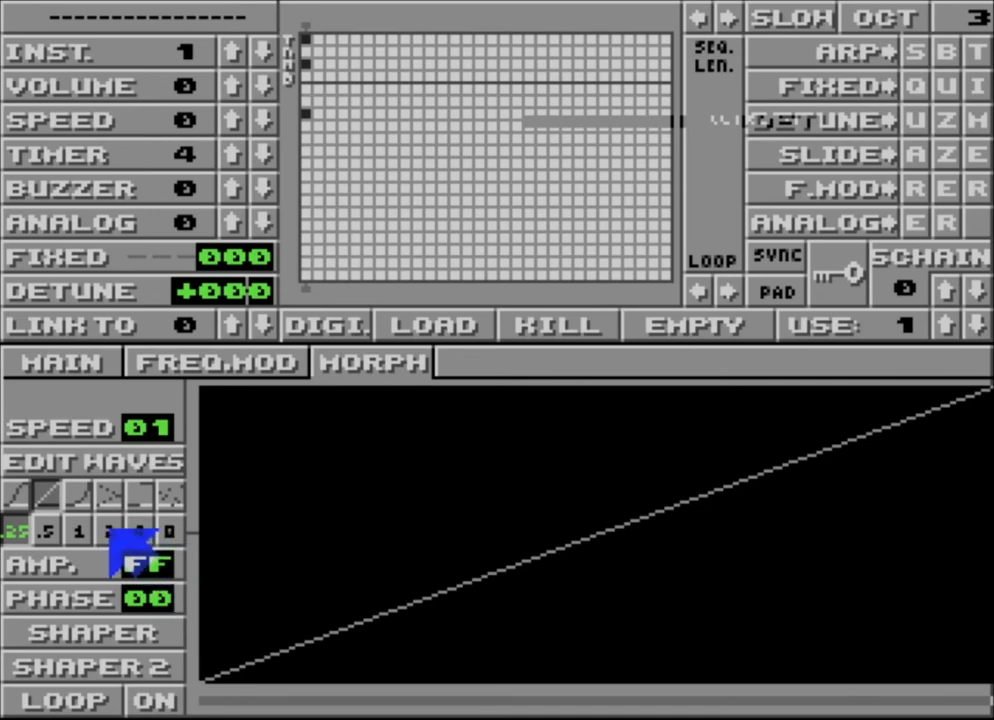
Step: Set the morph curve to the exponential shape with a multiplier of 2 and turn looping on
{"action": "left_click", "coordinate": [80, 496]}
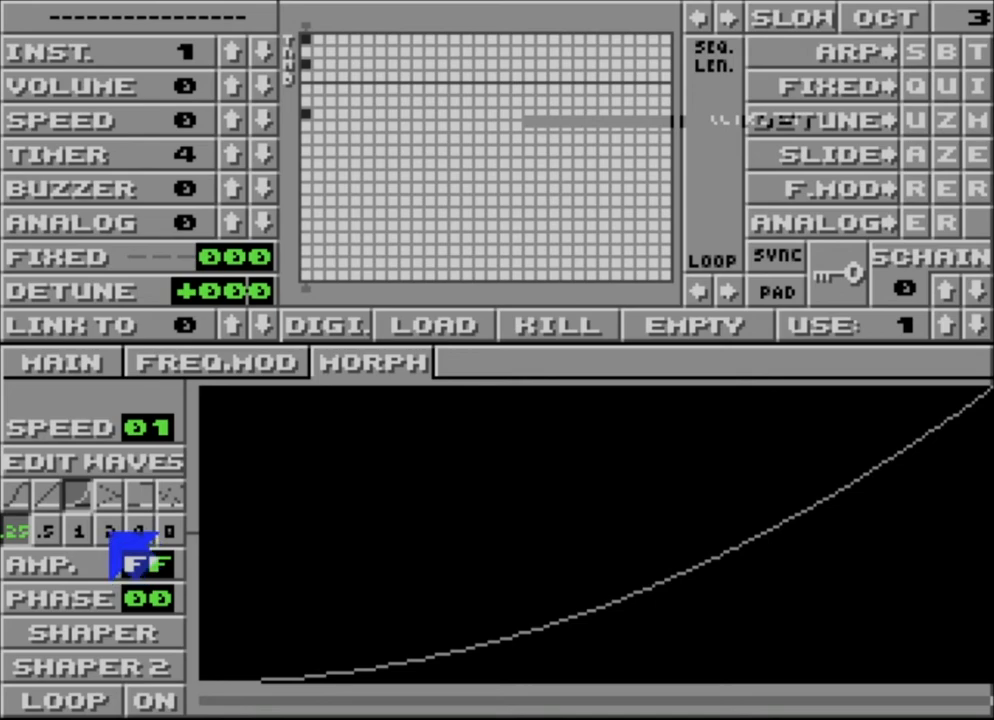
{"action": "left_click", "coordinate": [110, 532]}
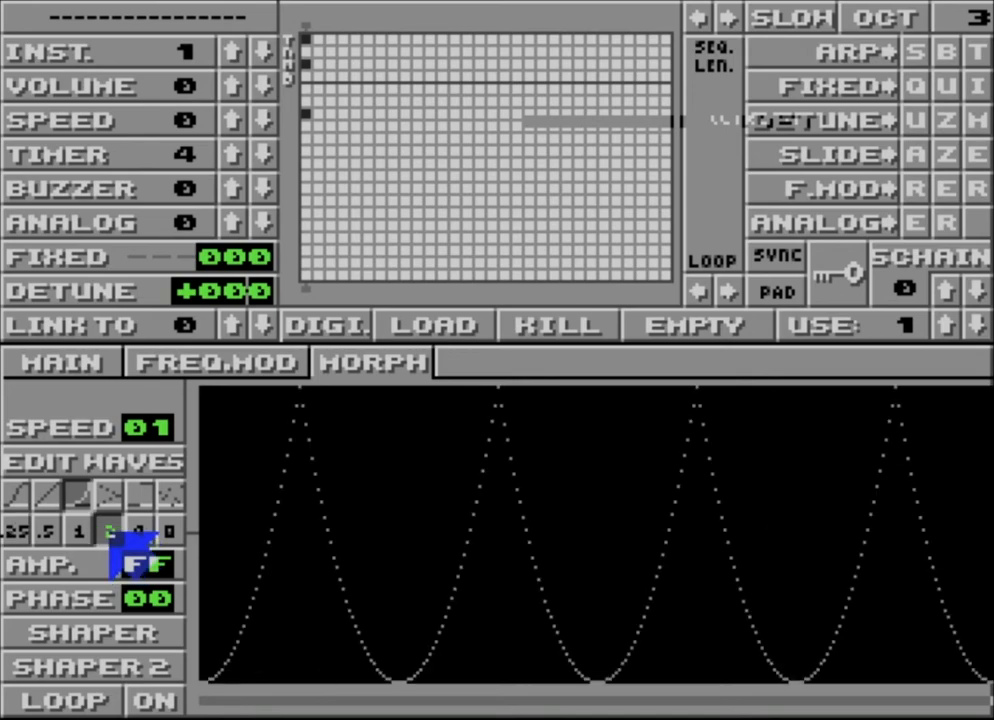
{"action": "left_click", "coordinate": [151, 700]}
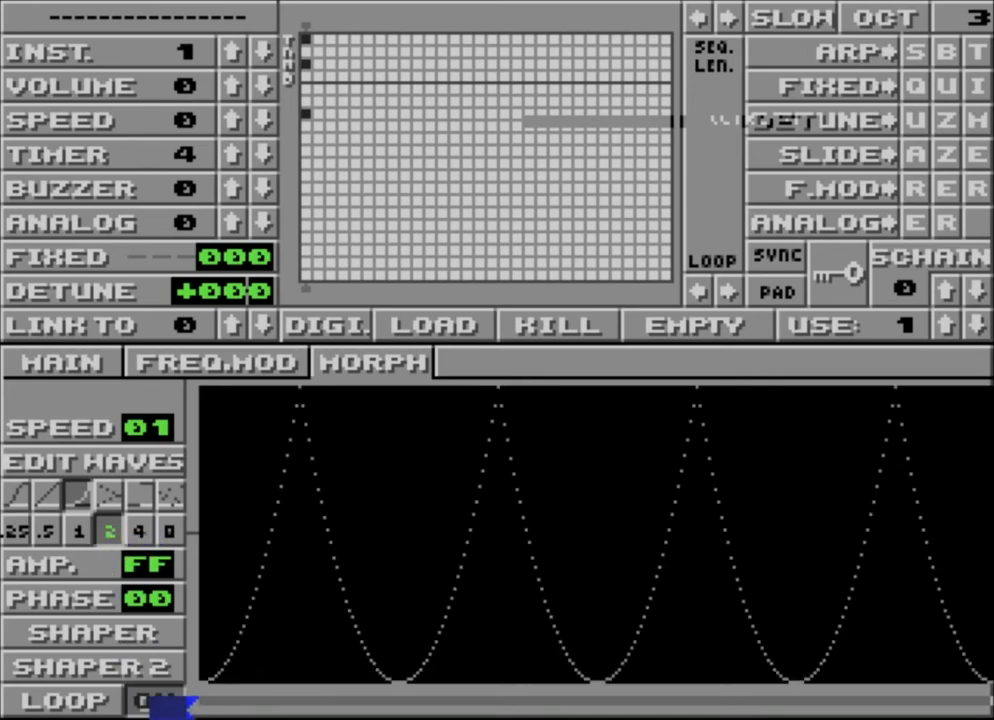
Step: Shape the Shaper envelope as a rise from a low start through middle points at about 60% and 77% height, with multiplier 8
{"action": "left_click", "coordinate": [110, 632]}
{"action": "left_click_drag", "start_coordinate": [215, 552], "coordinate": [232, 648]}
{"action": "left_click_drag", "start_coordinate": [444, 530], "coordinate": [533, 503]}
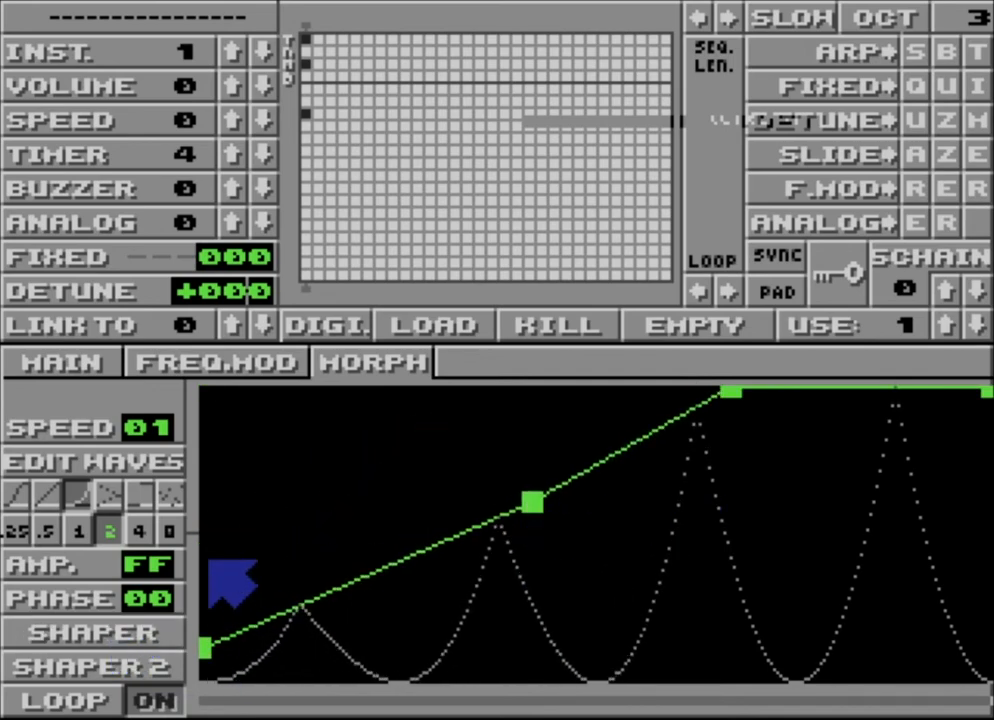
{"action": "left_click", "coordinate": [170, 530]}
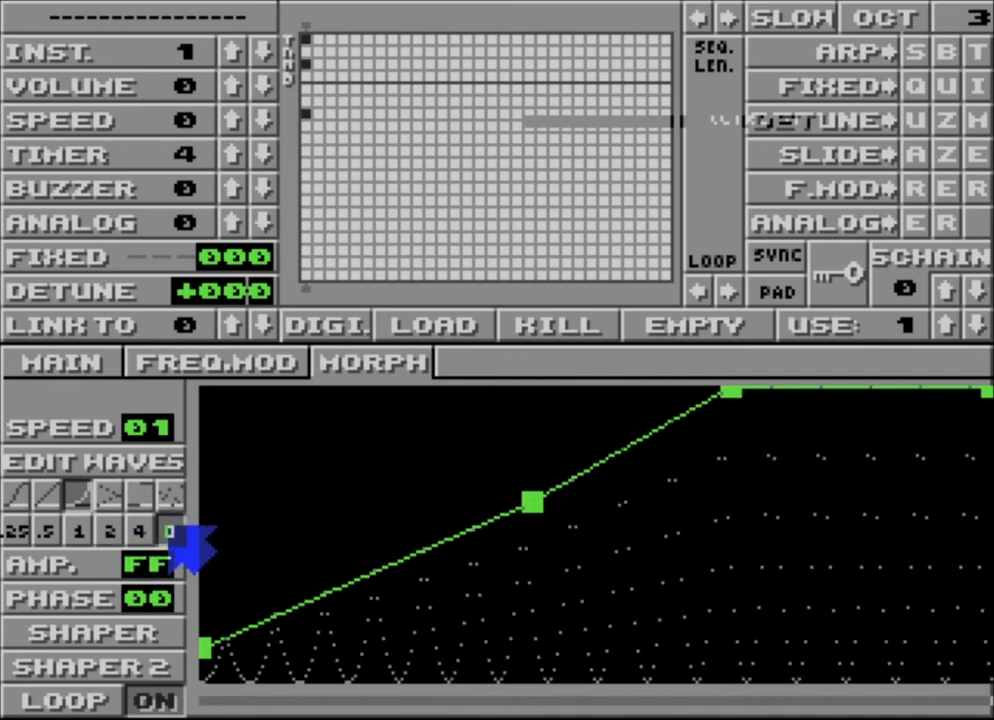
{"action": "left_click_drag", "start_coordinate": [732, 391], "coordinate": [822, 453]}
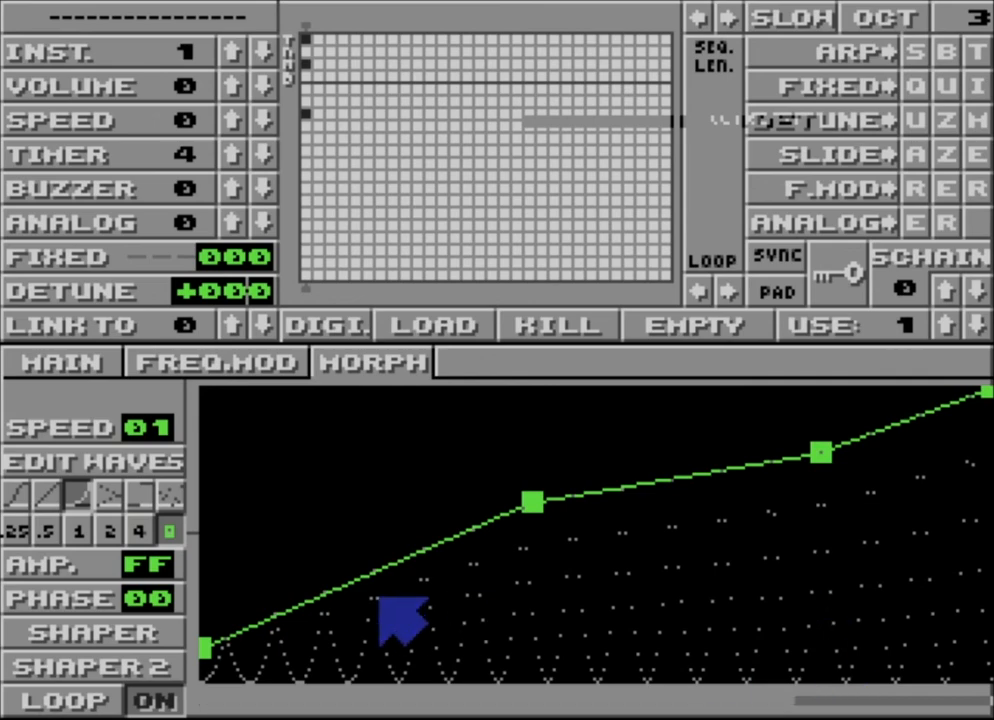
Step: Raise the starting point of the Shaper 2 envelope to about three quarters height and set the curve multiplier to 4
{"action": "left_click", "coordinate": [143, 660]}
{"action": "left_click_drag", "start_coordinate": [205, 533], "coordinate": [235, 465]}
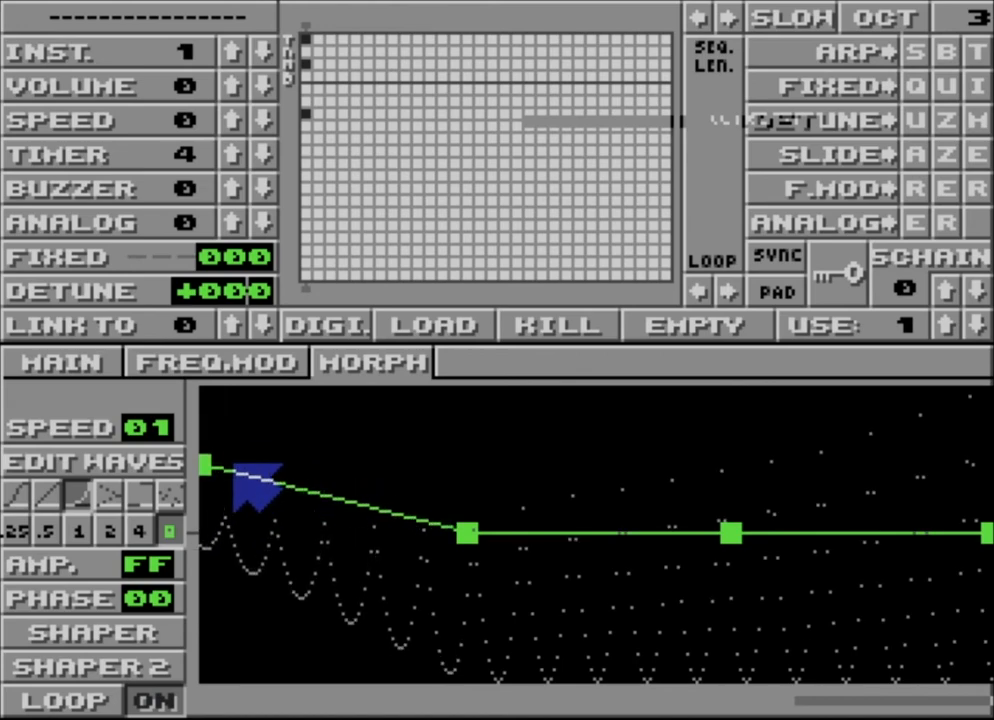
{"action": "left_click", "coordinate": [140, 531]}
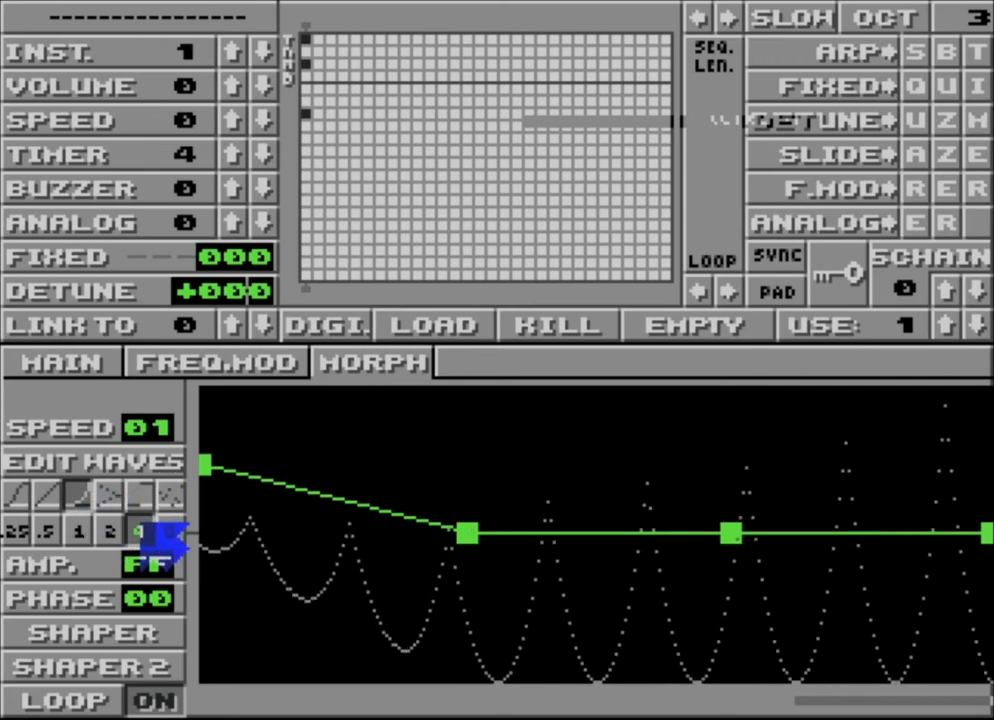
Step: Redraw the first part of Morph Wave 2 as a steep rise from near the bottom, trying octave 4 before returning to octave 3
{"action": "left_click", "coordinate": [142, 463]}
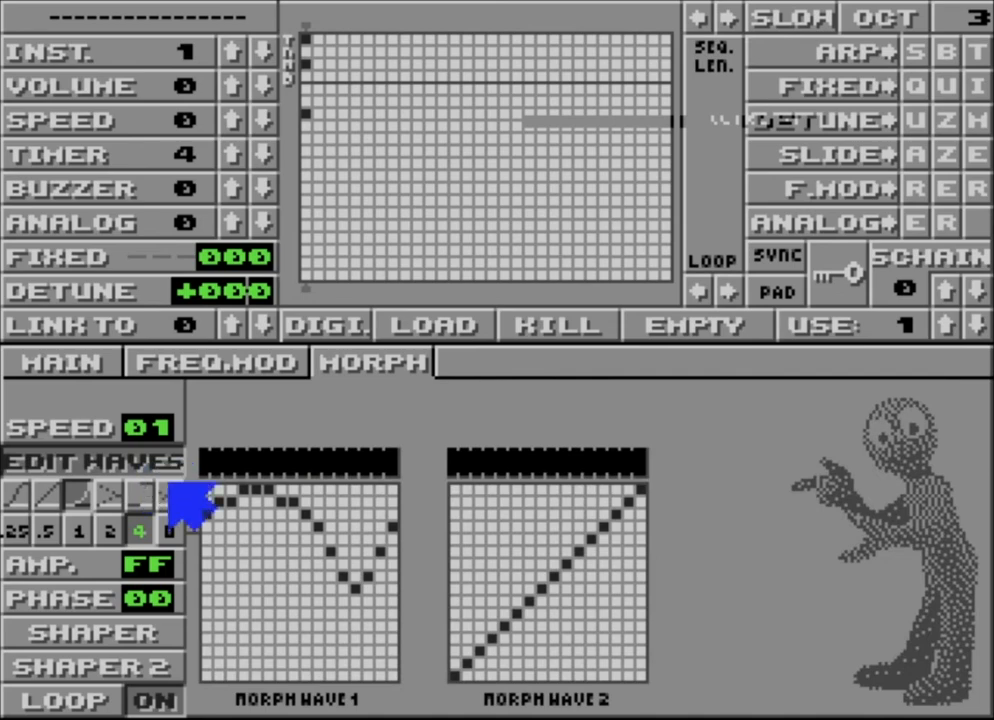
{"action": "mouse_move", "coordinate": [493, 599]}
{"action": "left_mouse_down"}
{"action": "mouse_move", "coordinate": [459, 550]}
{"action": "mouse_move", "coordinate": [523, 489]}
{"action": "left_mouse_up"}
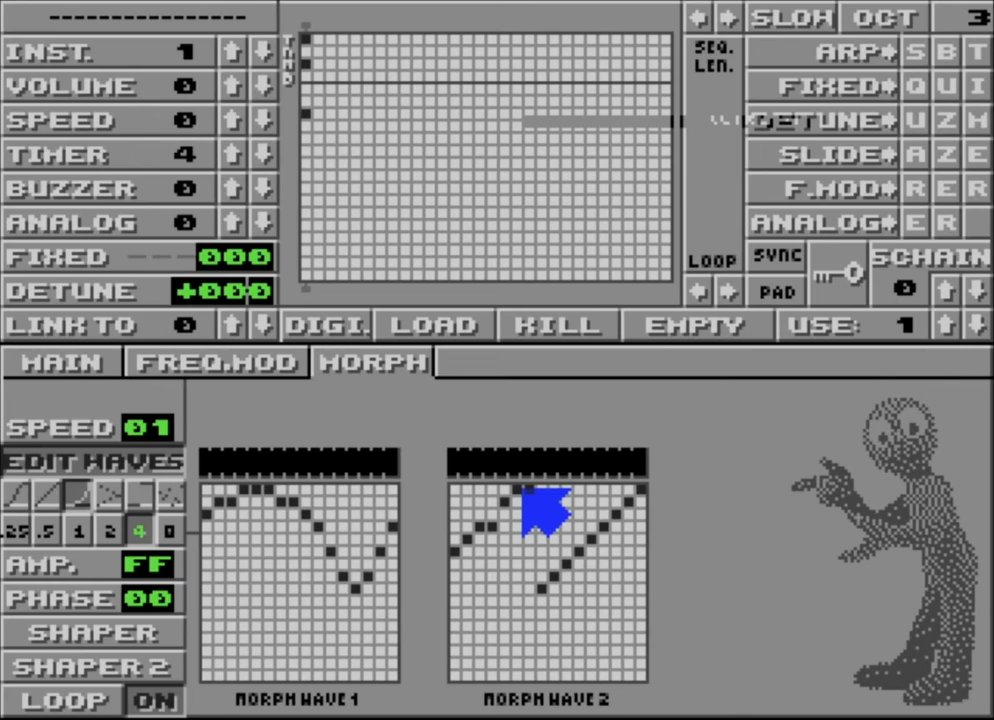
{"action": "left_click", "coordinate": [870, 12]}
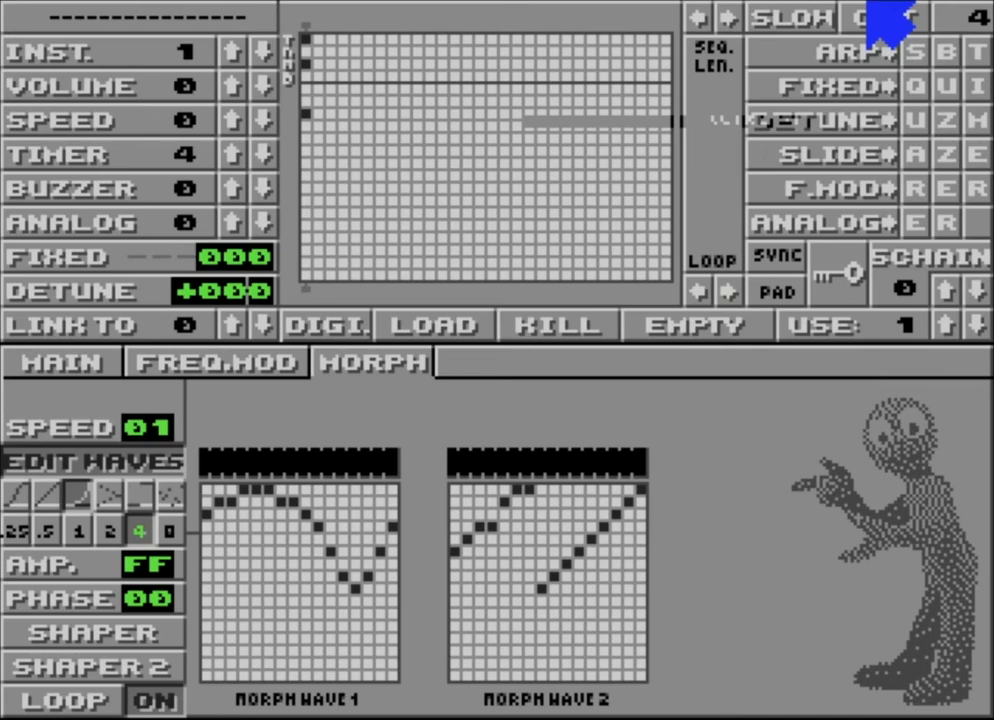
{"action": "right_click", "coordinate": [870, 12]}
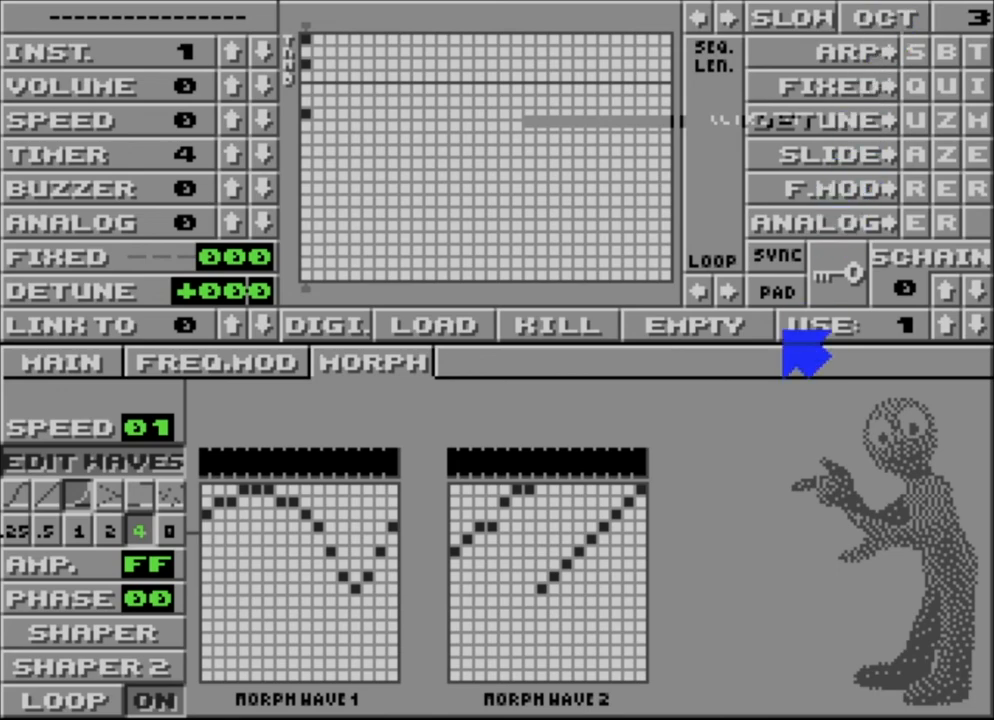
{"action": "left_click", "coordinate": [524, 511]}
{"action": "left_click_drag", "start_coordinate": [524, 510], "coordinate": [470, 638]}
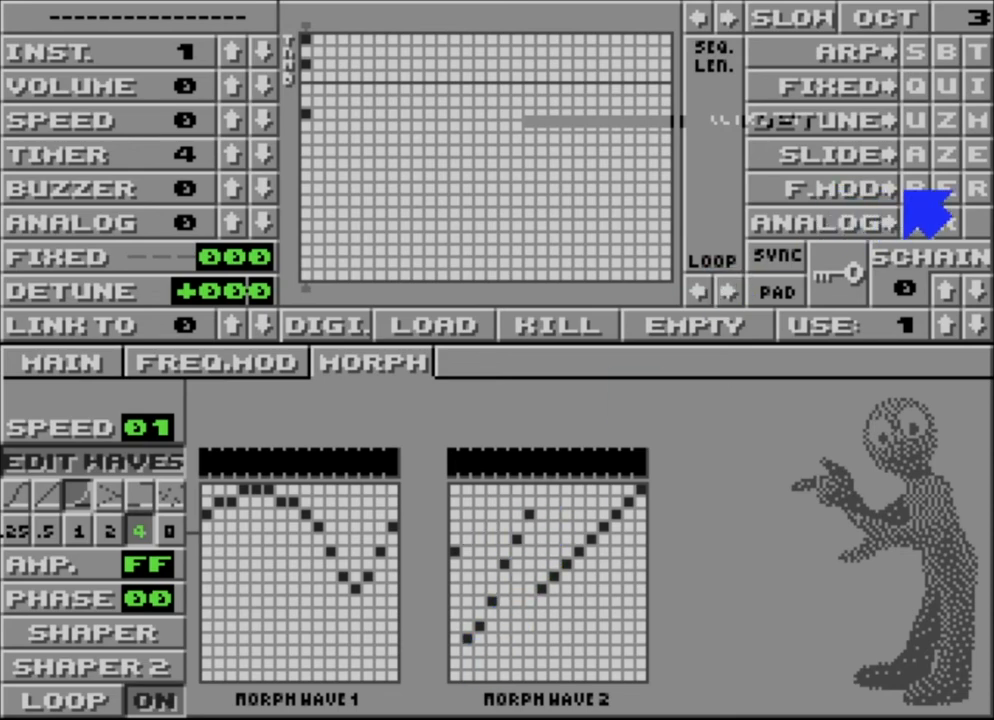
Step: Turn on the last R option for F.MOD and choose the decaying curve as the frequency modulation shape
{"action": "left_click", "coordinate": [977, 188]}
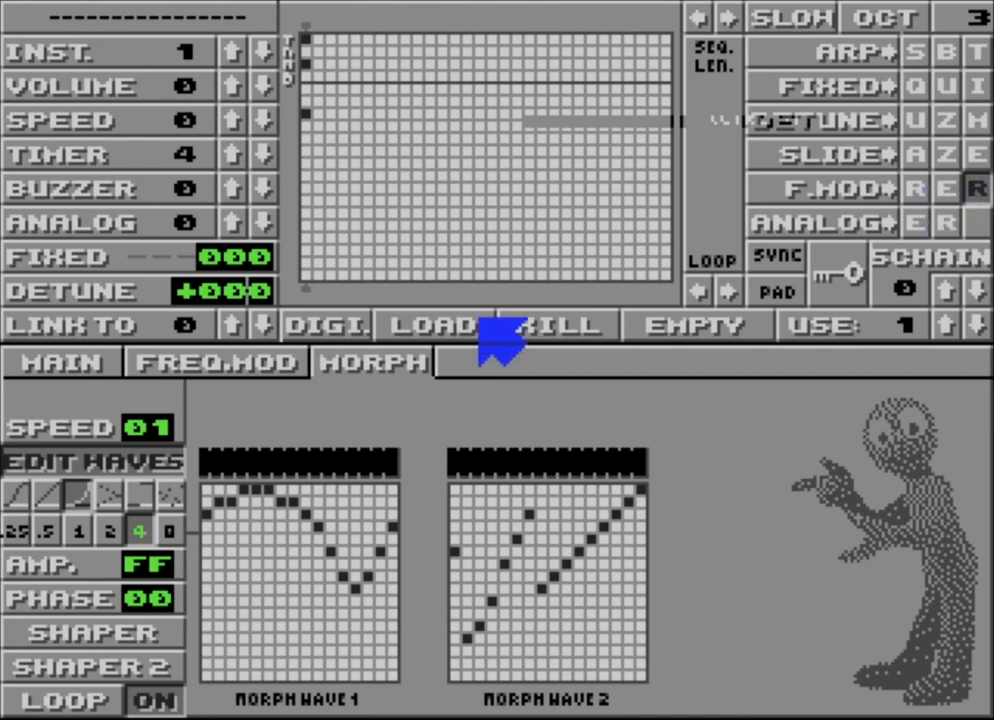
{"action": "left_click", "coordinate": [237, 366]}
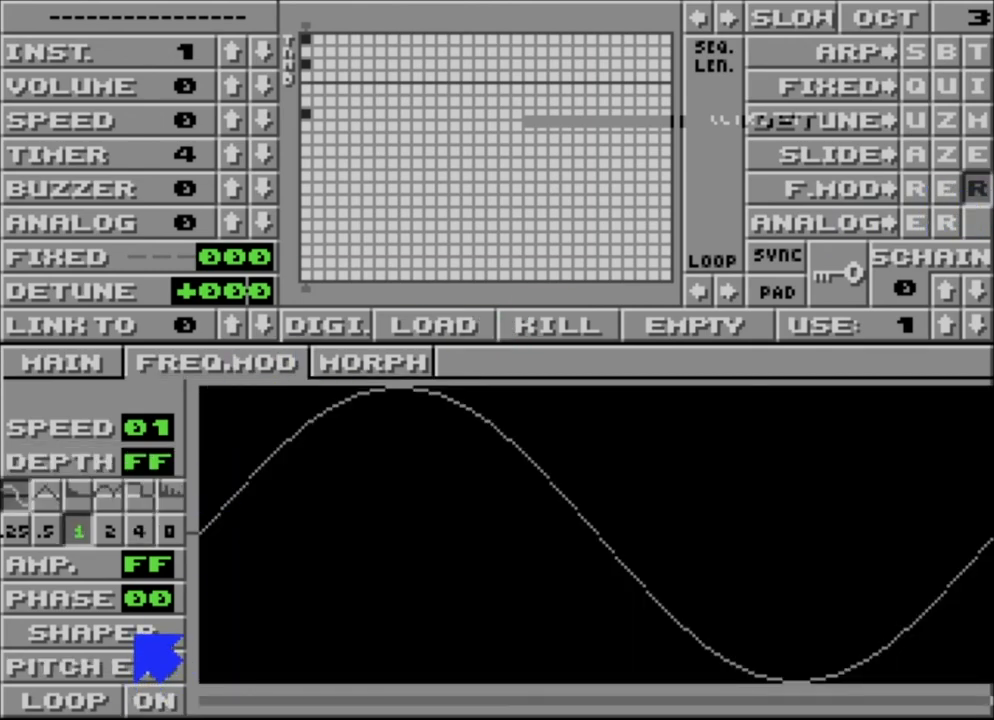
{"action": "left_click", "coordinate": [78, 491]}
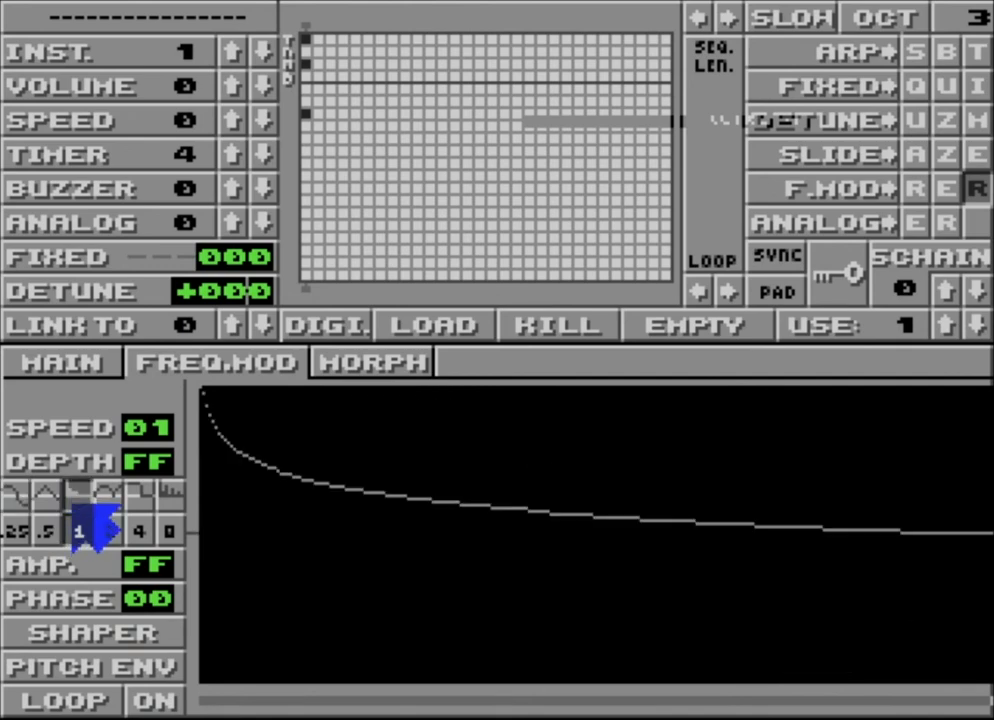
Step: Lower the frequency modulation amplitude to 1F and set the octave to 4
{"action": "right_click", "coordinate": [138, 573]}
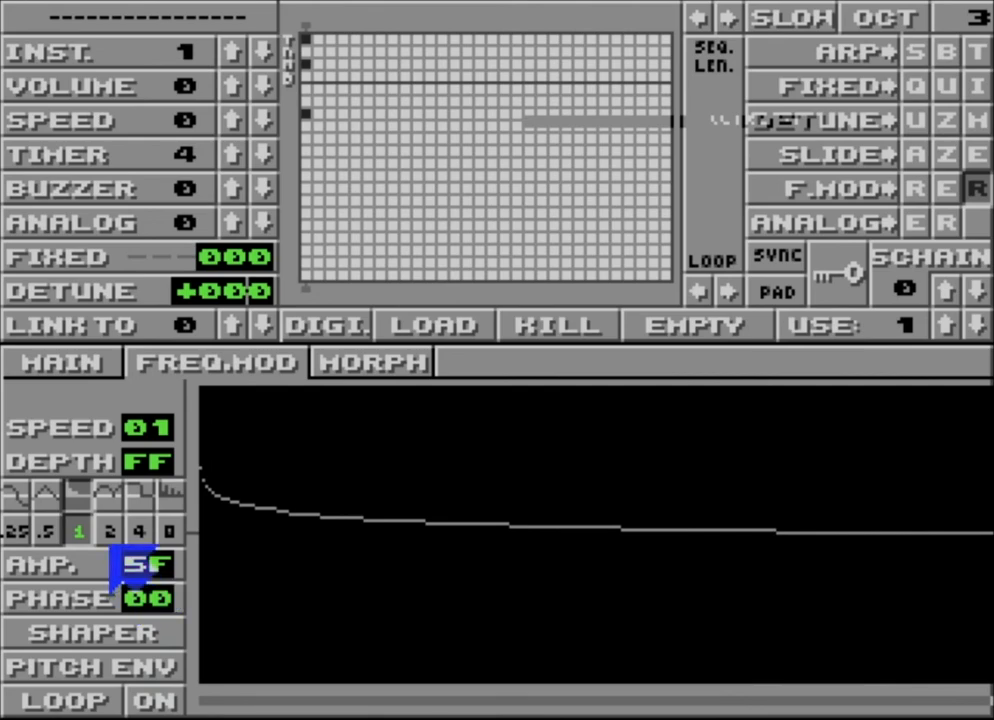
{"action": "left_click", "coordinate": [882, 14]}
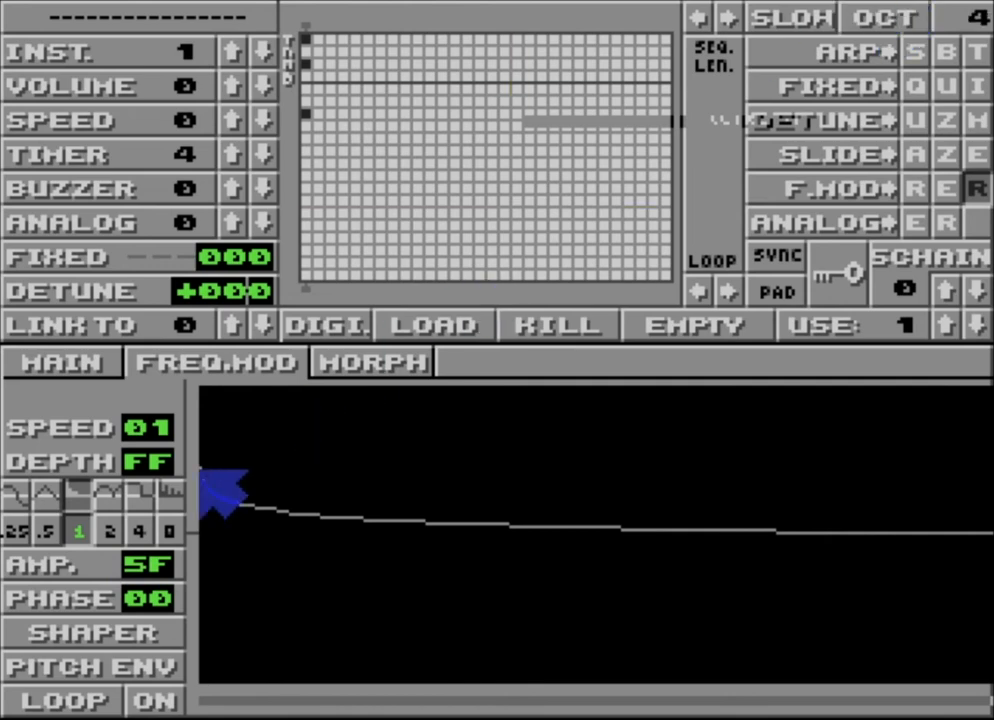
{"action": "left_click", "coordinate": [160, 566]}
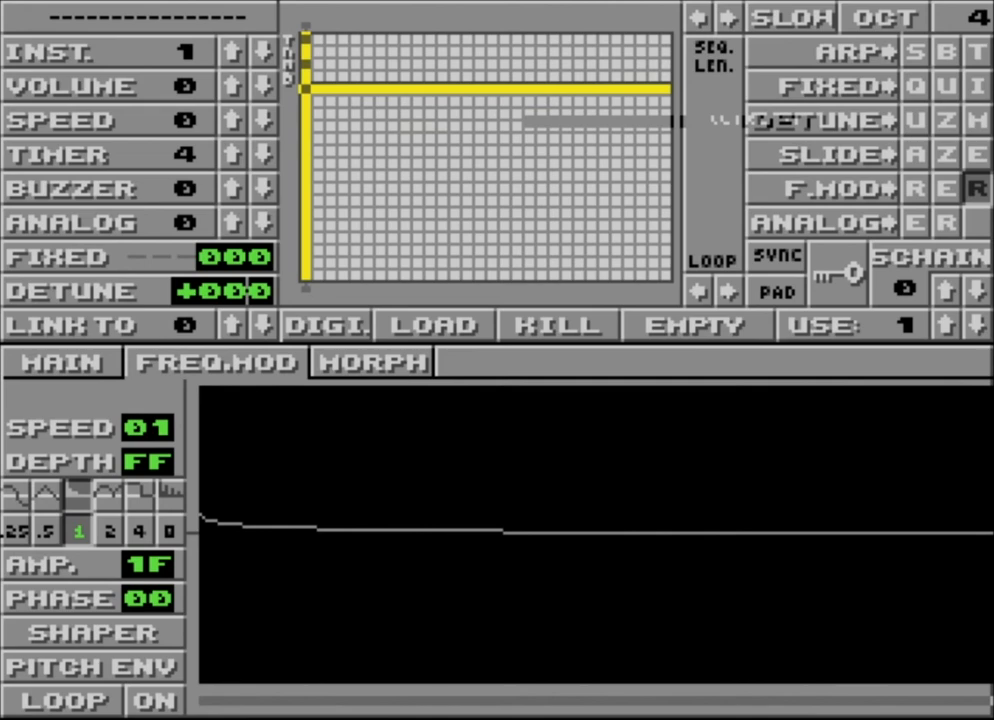
Step: Show the frequency modulation Shaper envelope and lower its third point to about 20% height
{"action": "left_click", "coordinate": [95, 642]}
{"action": "left_click", "coordinate": [706, 452]}
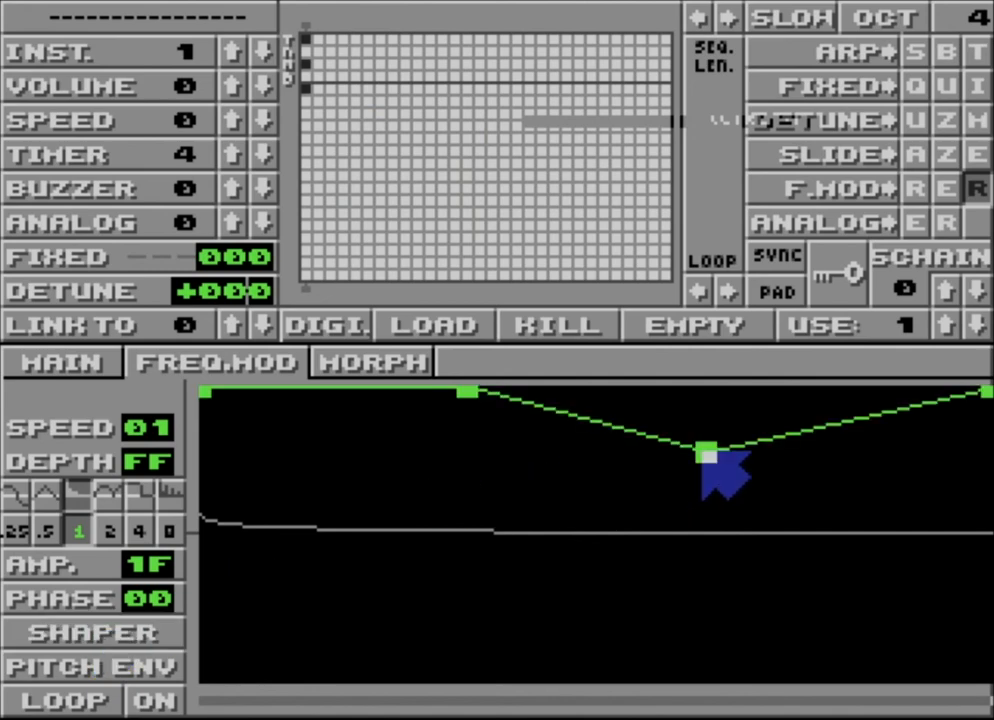
{"action": "left_click_drag", "start_coordinate": [706, 452], "coordinate": [737, 620]}
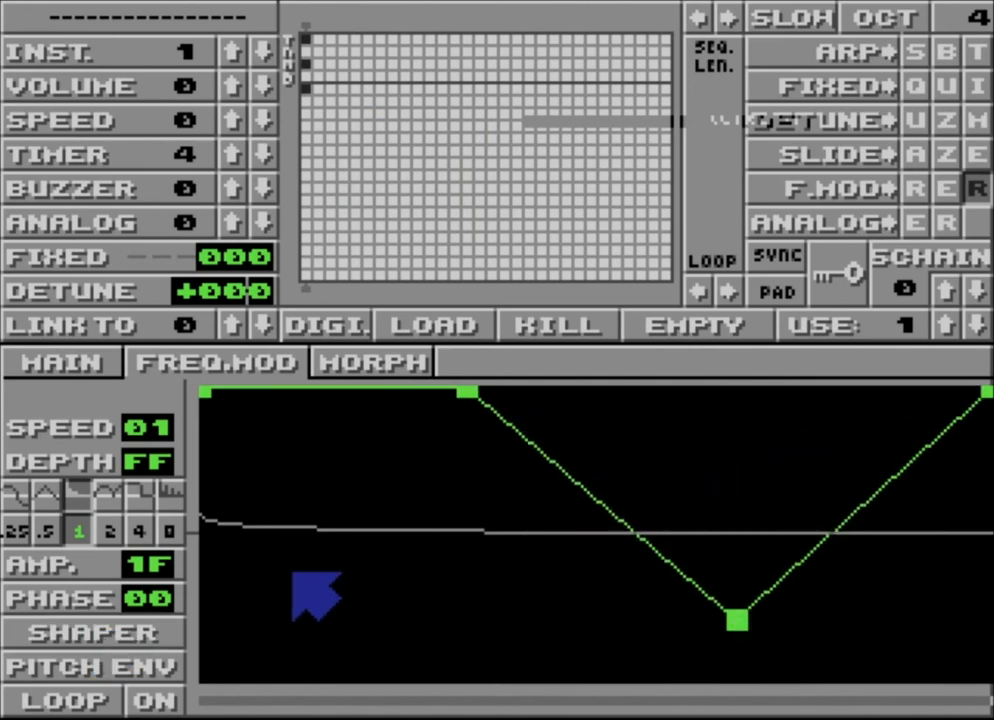
Step: Shape the pitch envelope by moving its third point to mid-width at about 30% height and raising the end point to about 86% height
{"action": "left_click", "coordinate": [165, 662]}
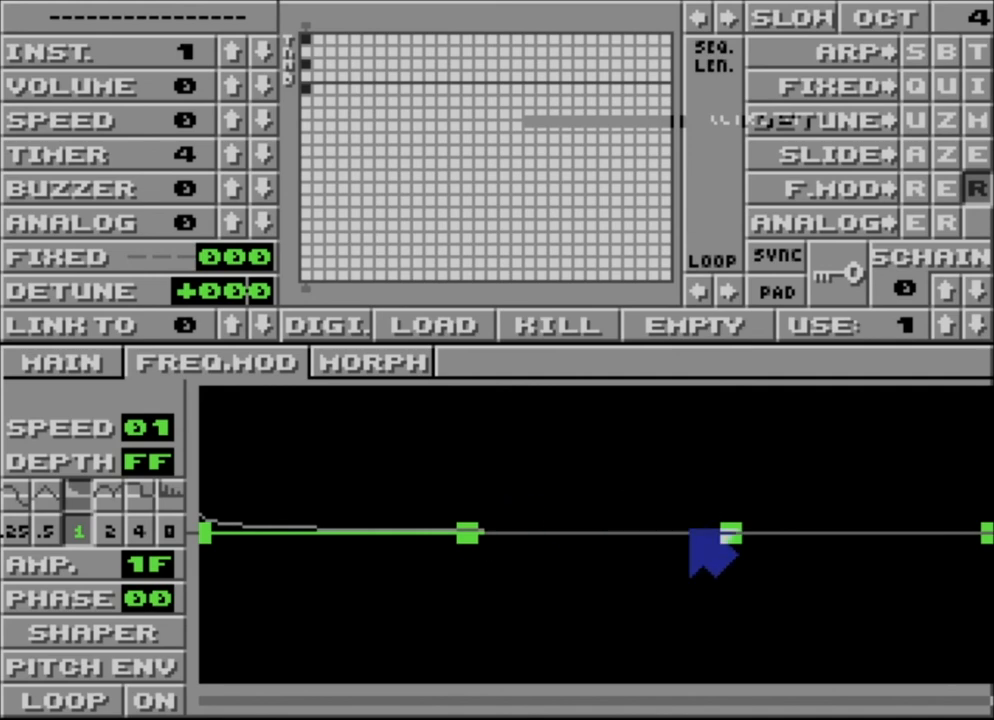
{"action": "left_click_drag", "start_coordinate": [728, 532], "coordinate": [597, 593]}
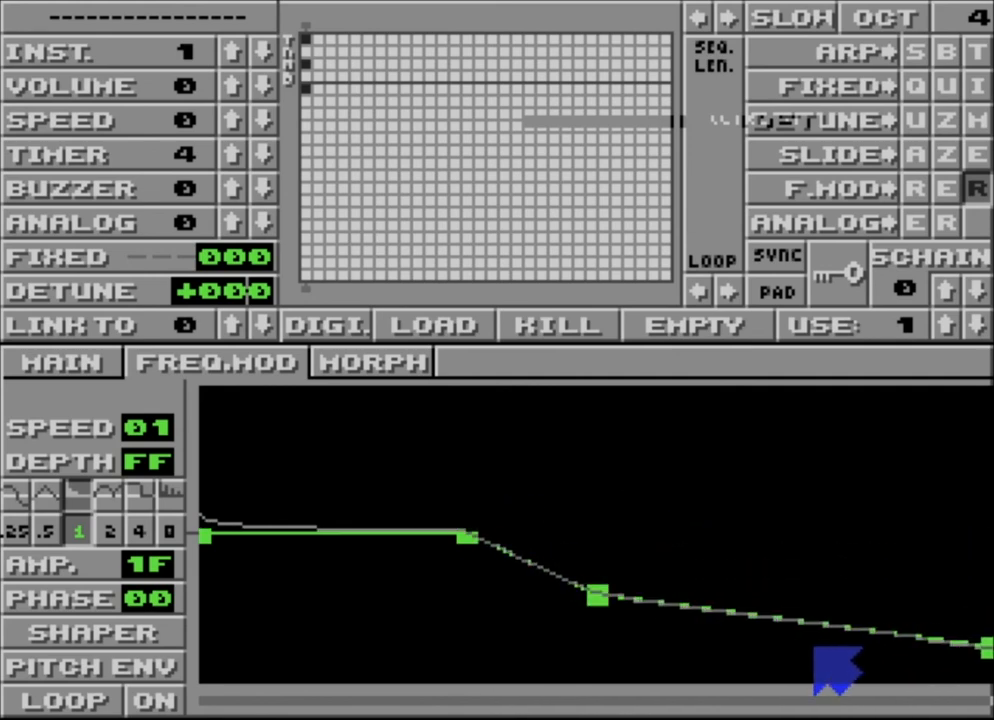
{"action": "left_click_drag", "start_coordinate": [814, 646], "coordinate": [839, 324]}
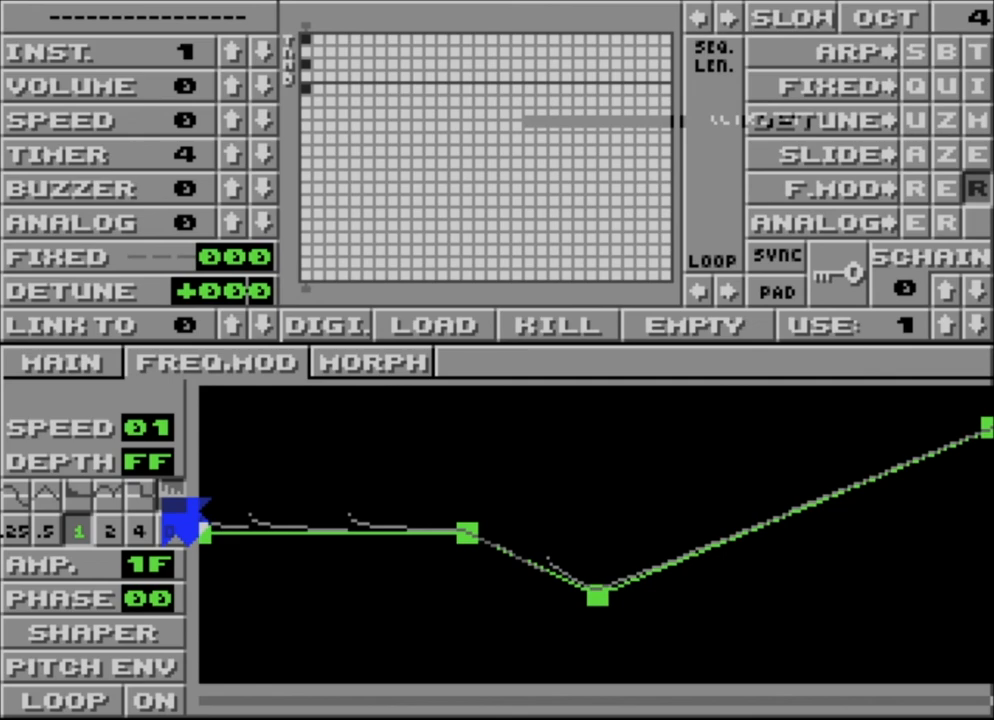
Step: Try multiplier 4, return to 1 with amplitude 9F, and lower the pitch envelope's end point to about 30% height
{"action": "left_click", "coordinate": [140, 531]}
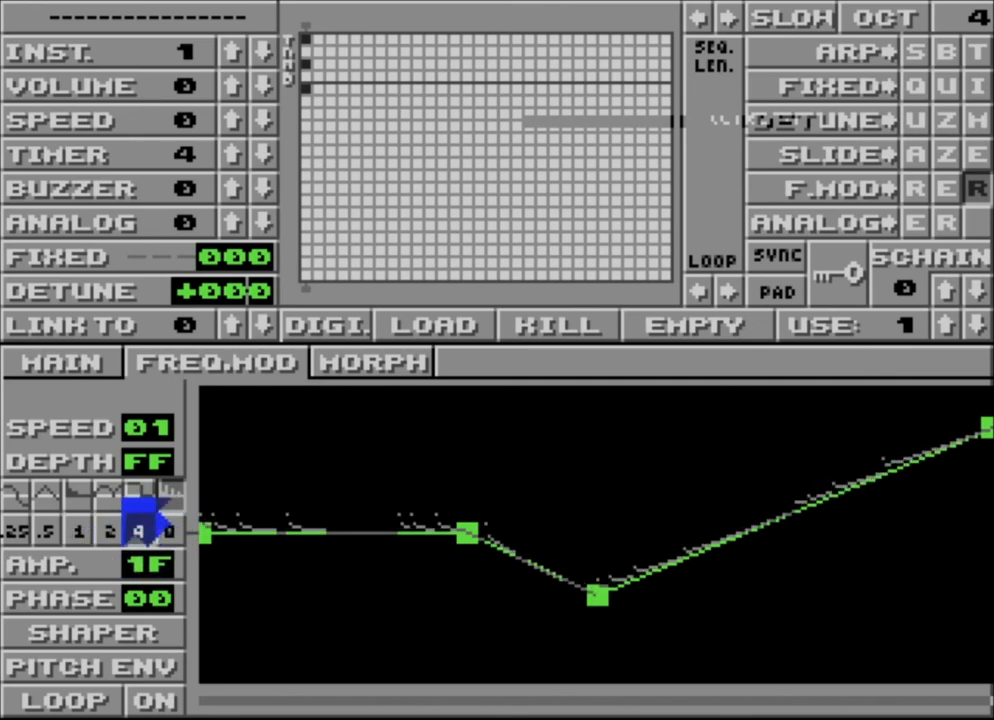
{"action": "left_click", "coordinate": [84, 531]}
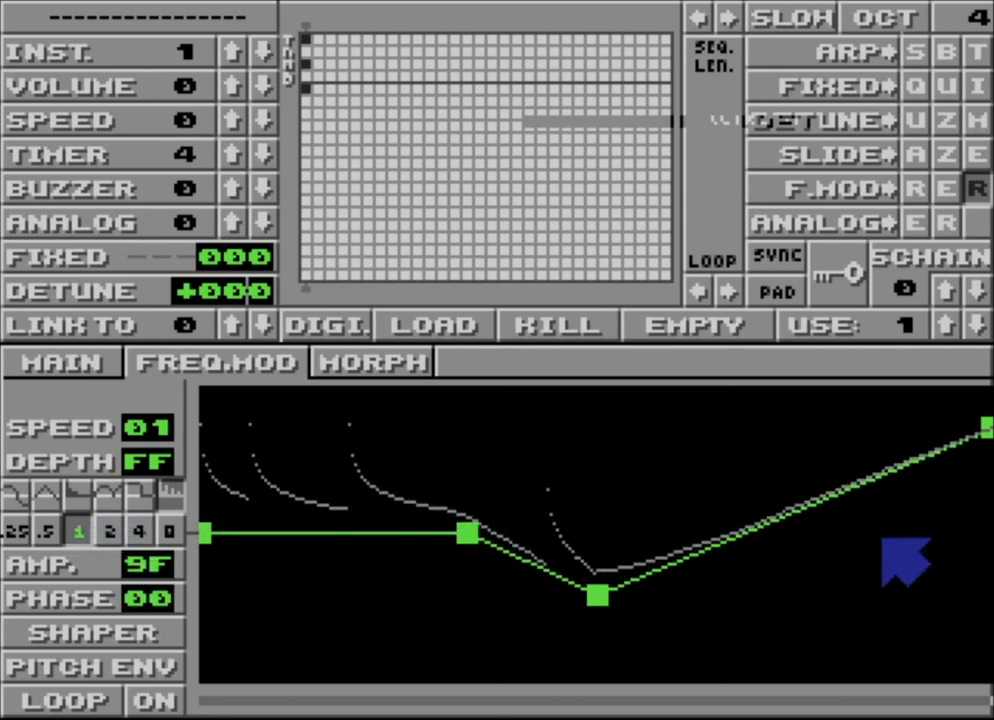
{"action": "left_click_drag", "start_coordinate": [986, 427], "coordinate": [985, 597]}
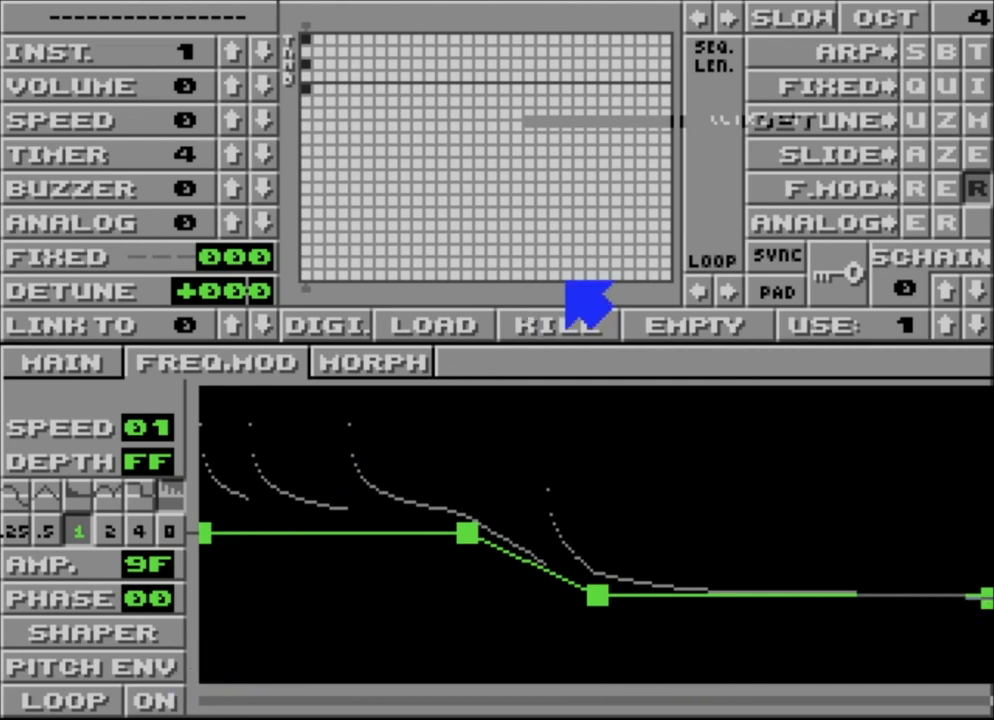
Step: Return to the morph settings and review both morph waves before showing the morph curve again
{"action": "left_click", "coordinate": [356, 362]}
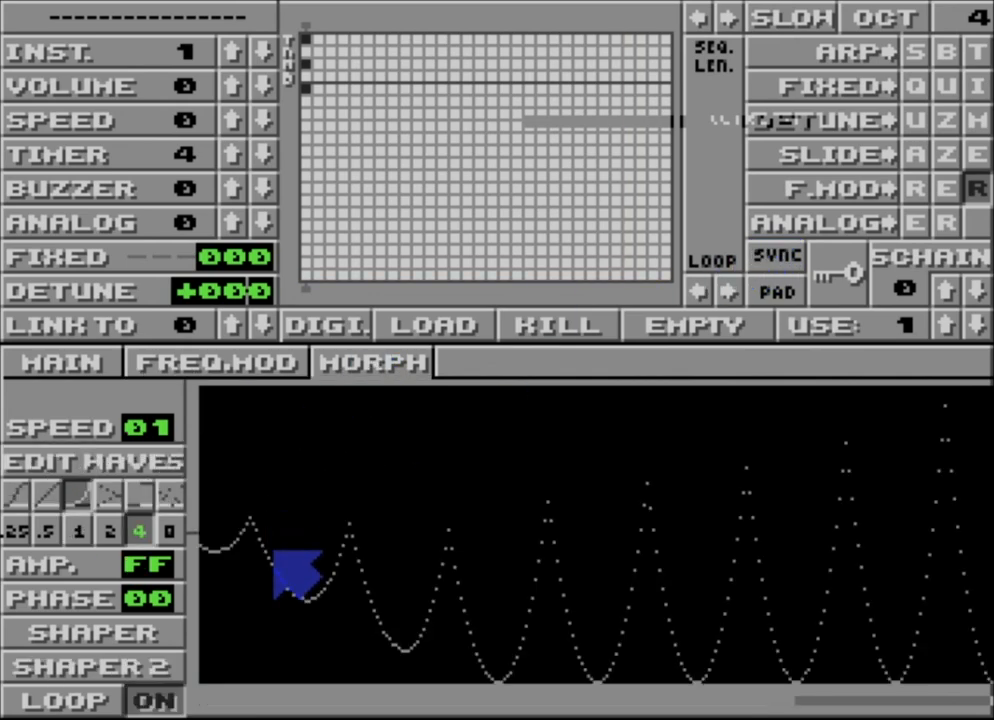
{"action": "left_click", "coordinate": [35, 462]}
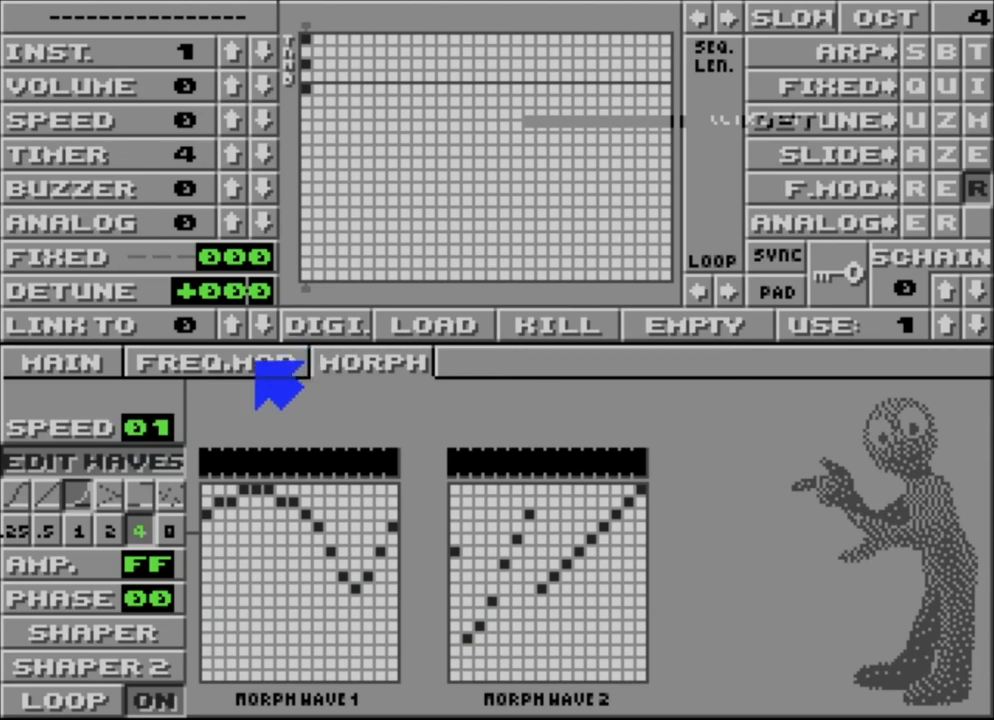
{"action": "left_click", "coordinate": [135, 492]}
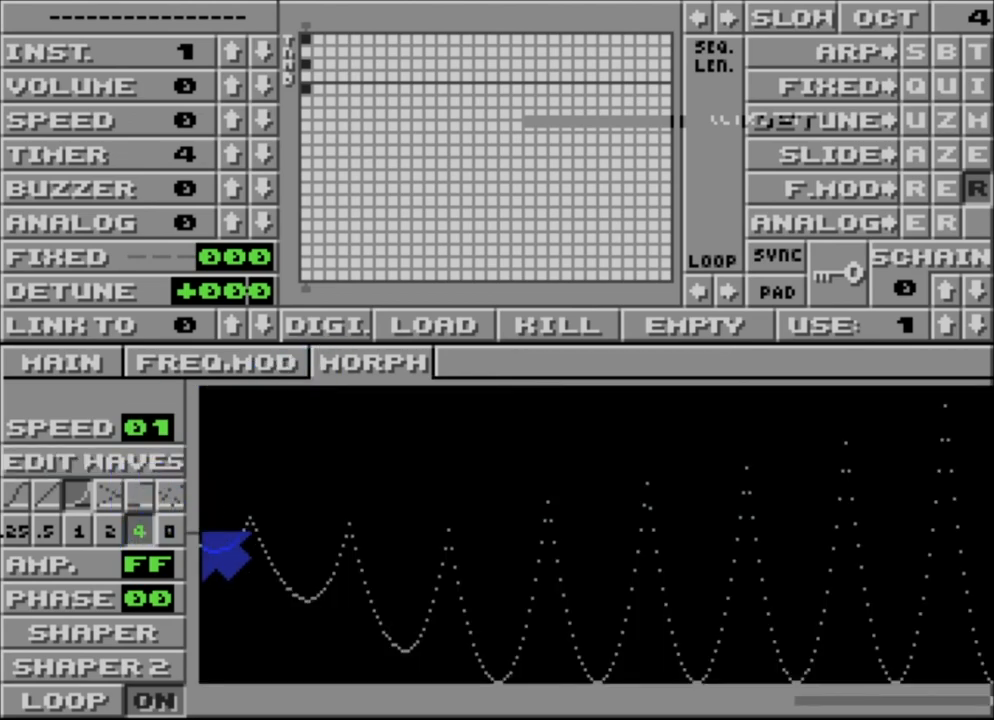